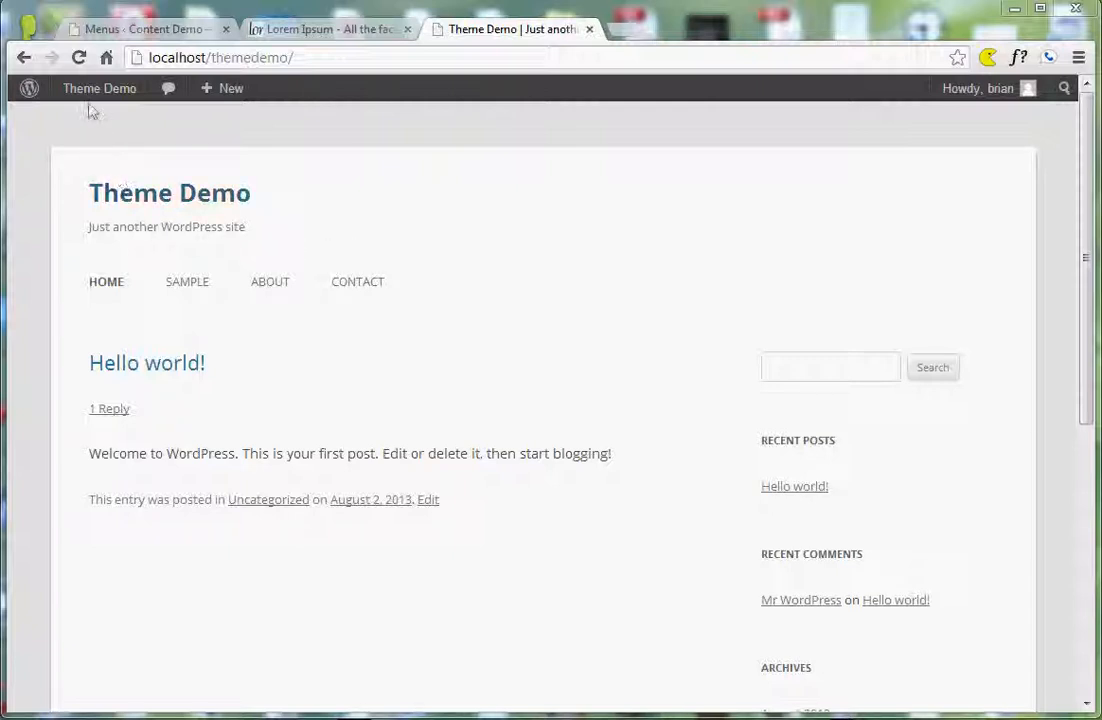
# - Open the Theme Demo site's admin dashboard and go to its General Settings
pyautogui.moveTo(142, 112)
pyautogui.moveTo(99, 98)
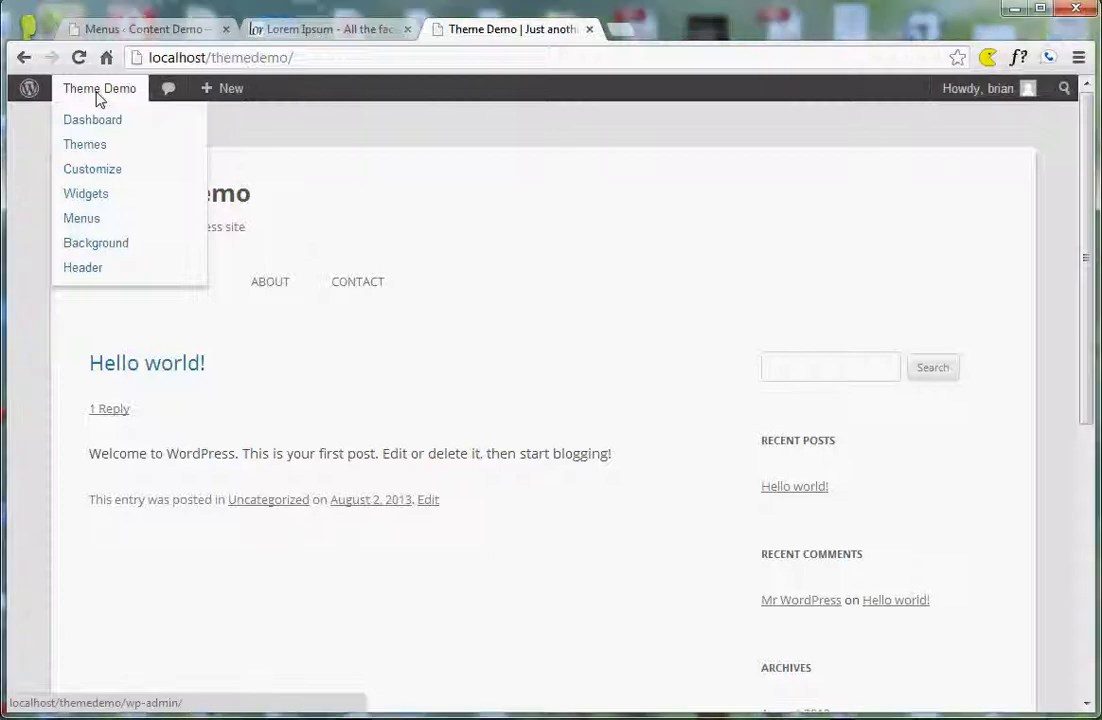
pyautogui.click(99, 98)
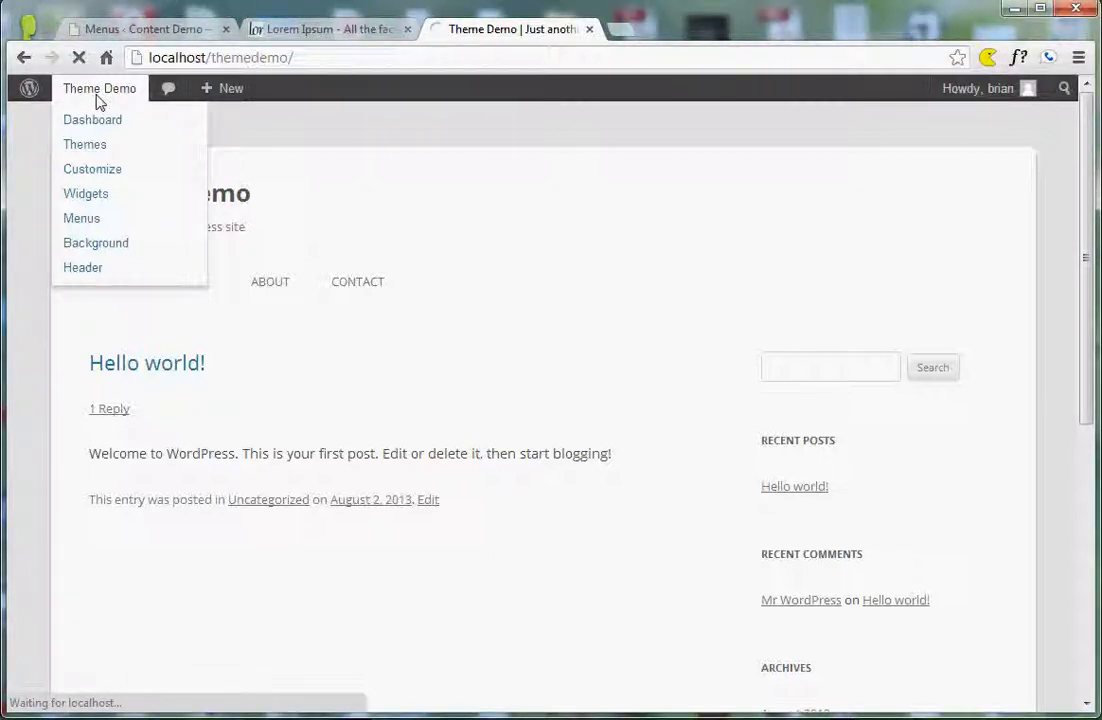
pyautogui.moveTo(58, 440)
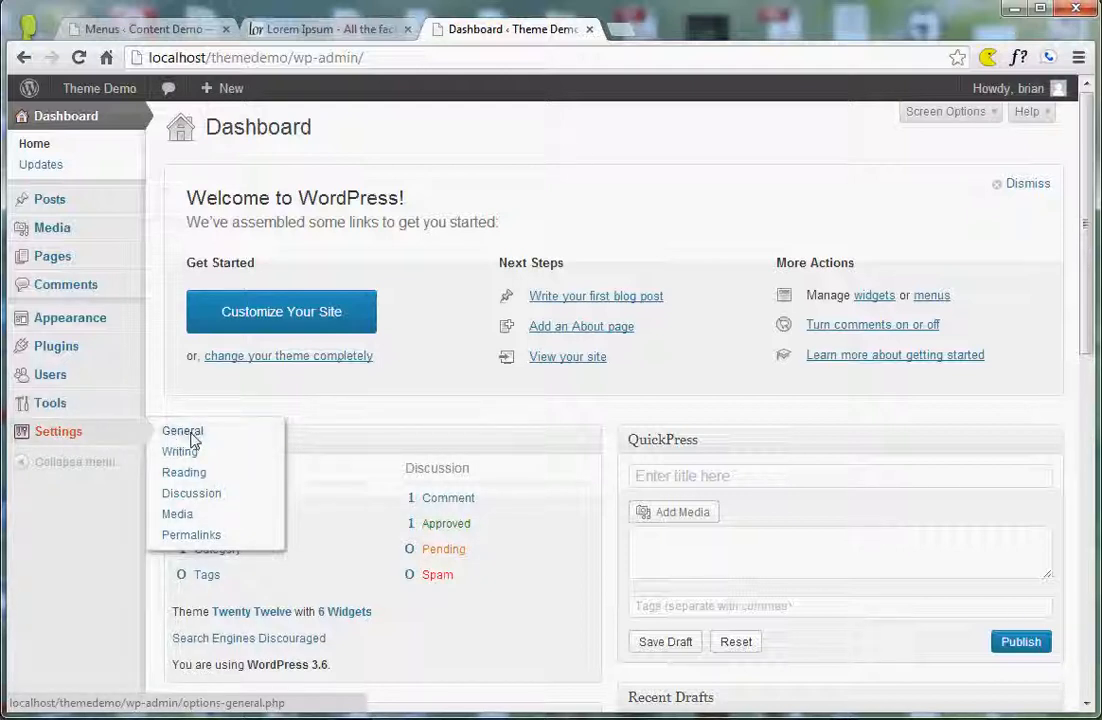
pyautogui.click(186, 433)
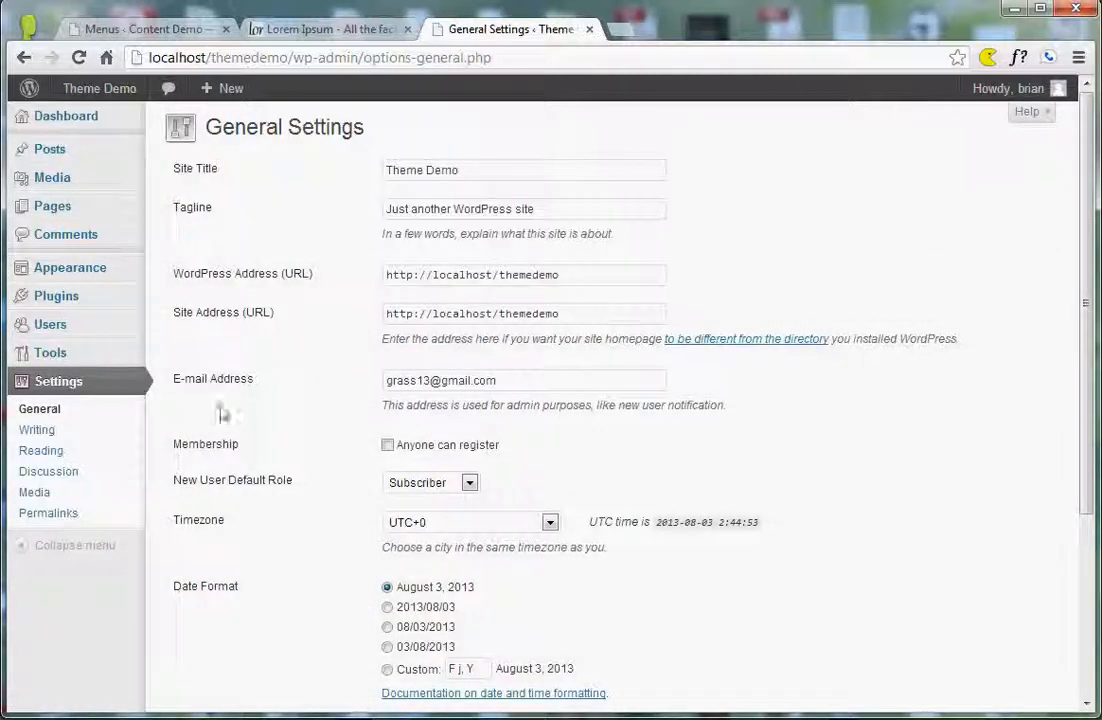
# - Examine the site title, tagline and admin e-mail address fields in the General Settings
pyautogui.moveTo(475, 177); pyautogui.dragTo(390, 172)
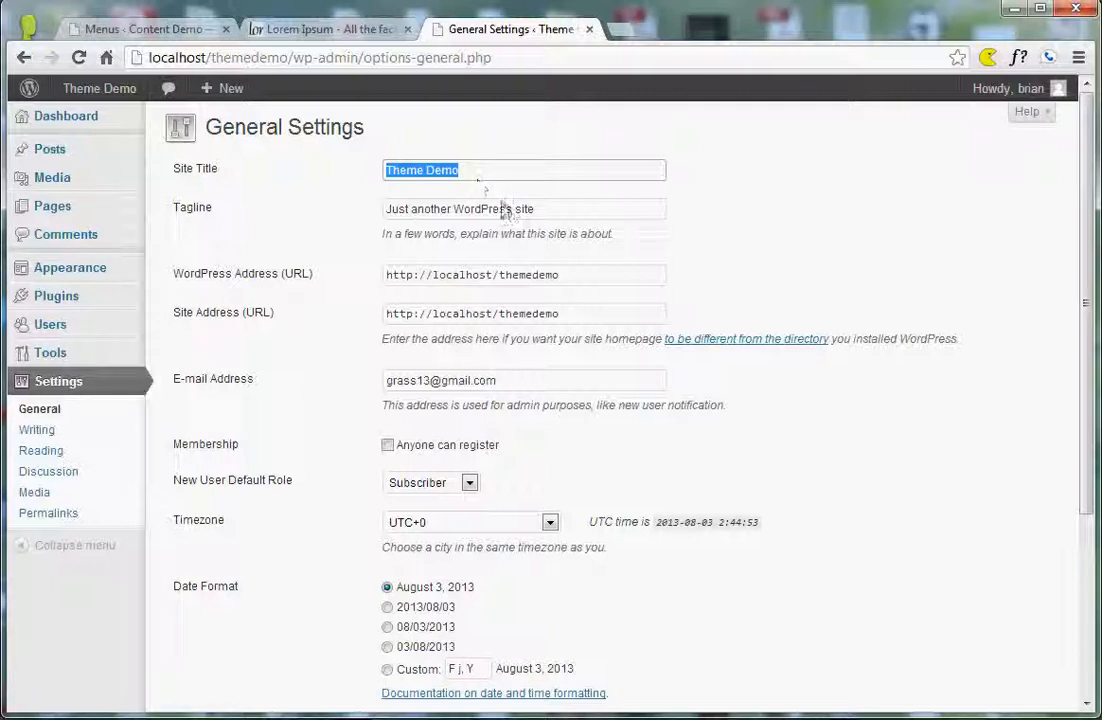
pyautogui.moveTo(548, 212); pyautogui.dragTo(367, 212)
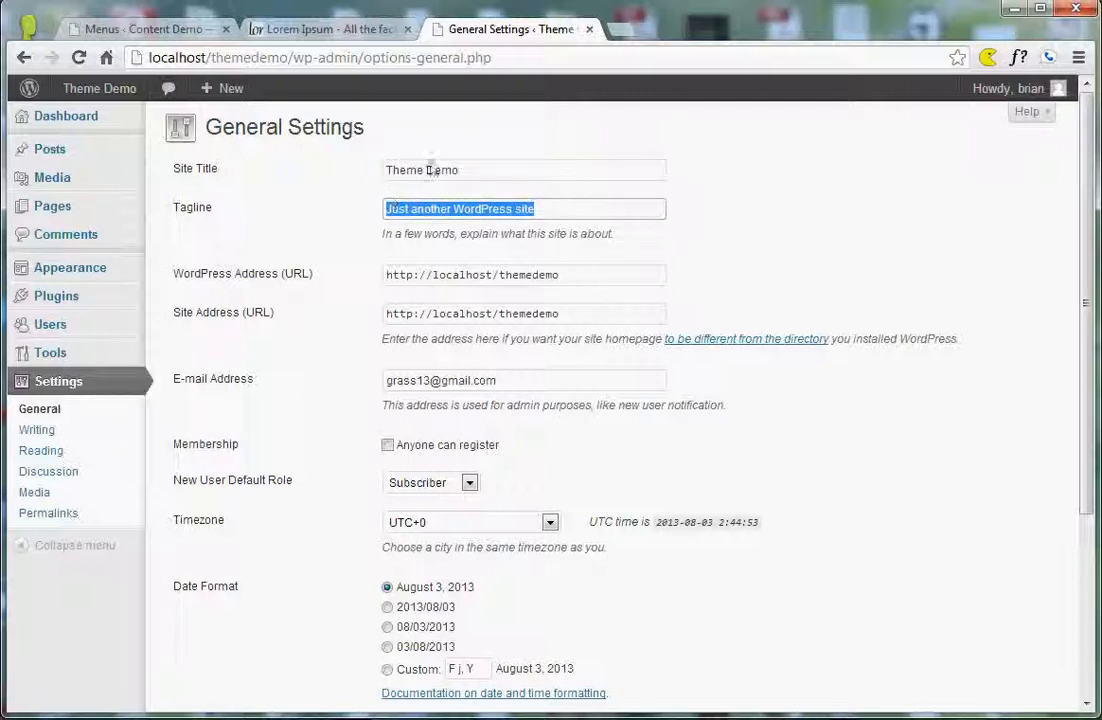
pyautogui.moveTo(482, 172); pyautogui.dragTo(342, 172)
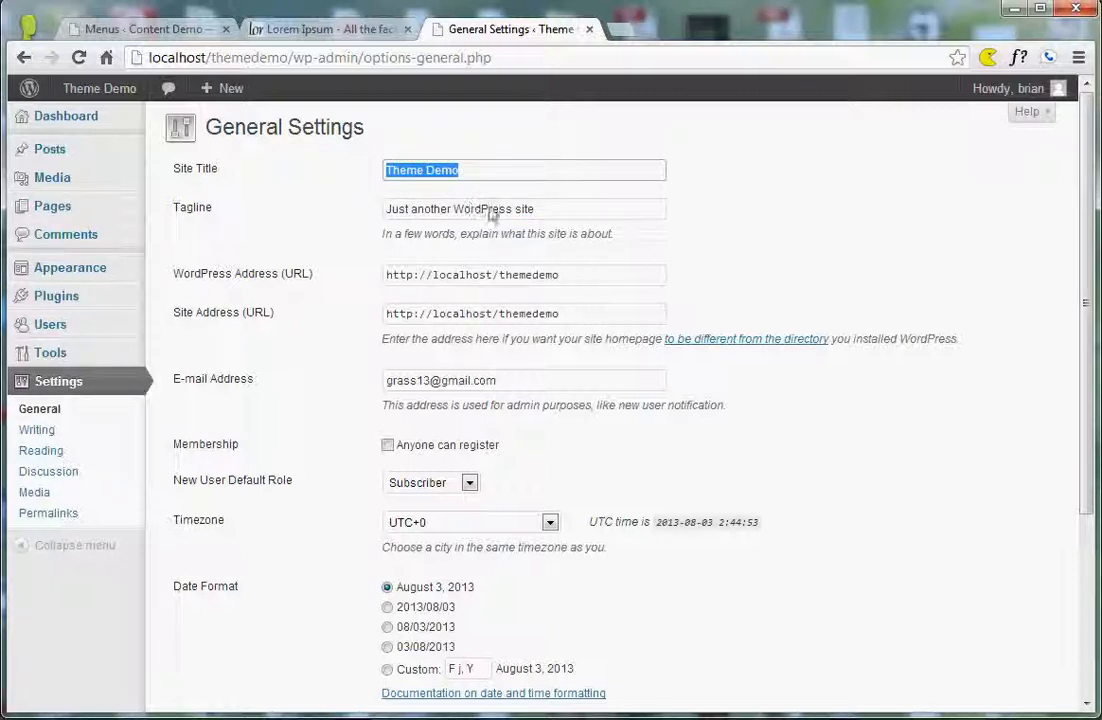
pyautogui.moveTo(540, 214); pyautogui.dragTo(330, 195)
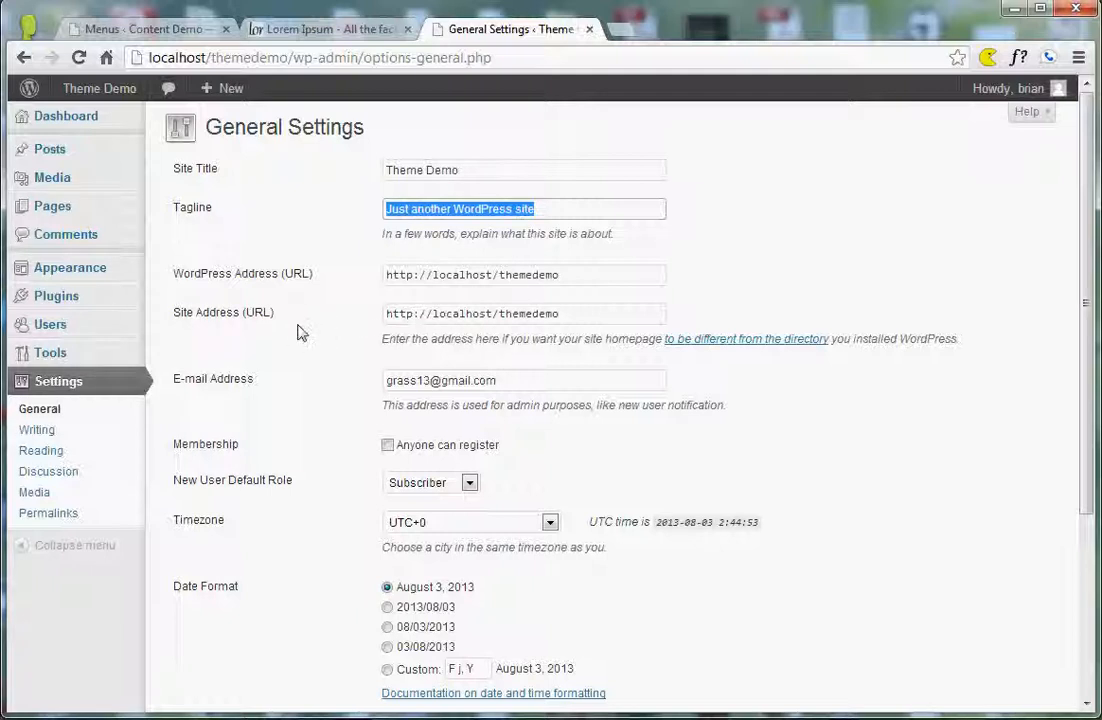
pyautogui.moveTo(494, 381); pyautogui.dragTo(383, 386)
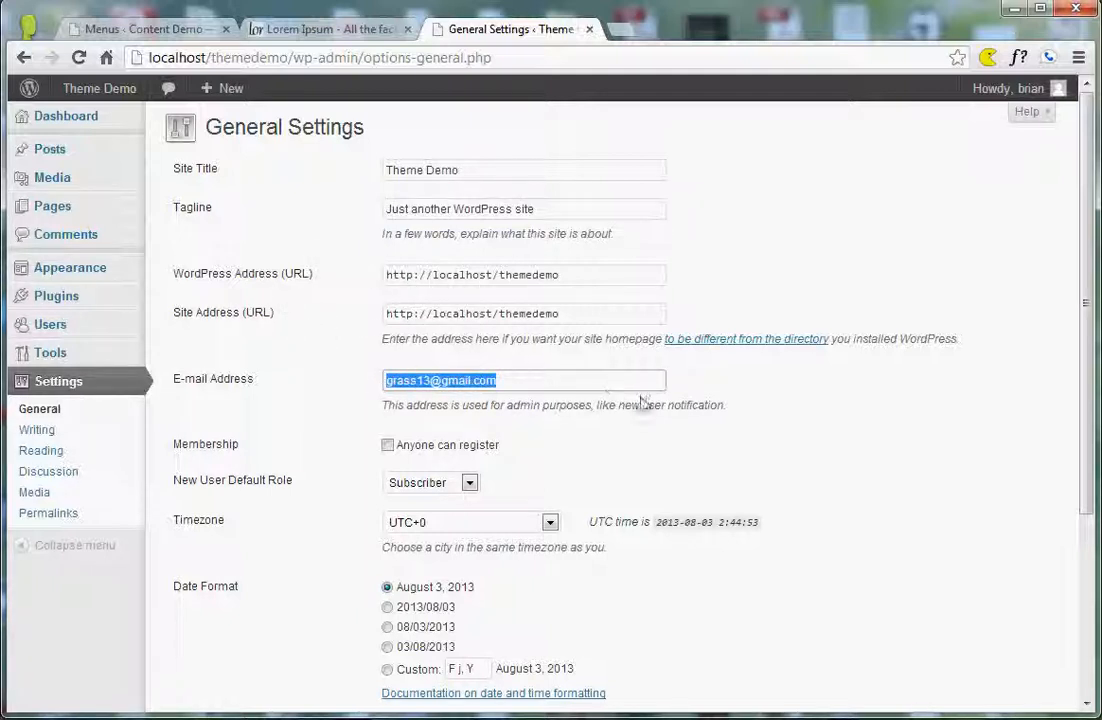
pyautogui.moveTo(599, 410); pyautogui.dragTo(708, 413)
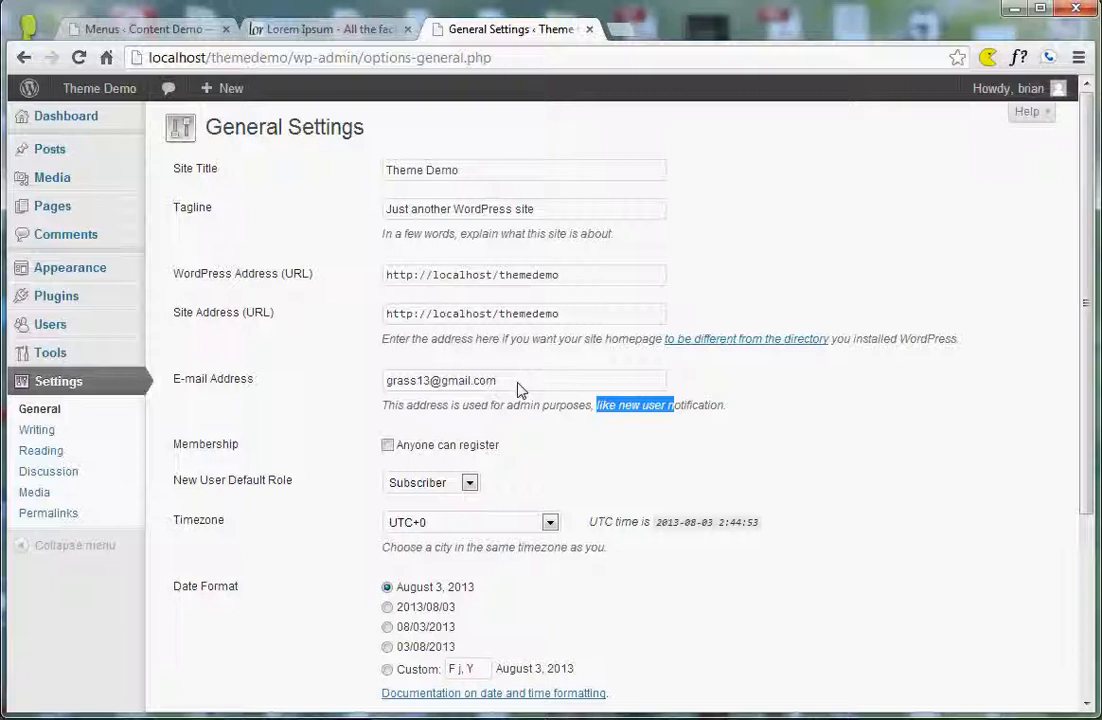
pyautogui.moveTo(517, 383); pyautogui.dragTo(338, 384)
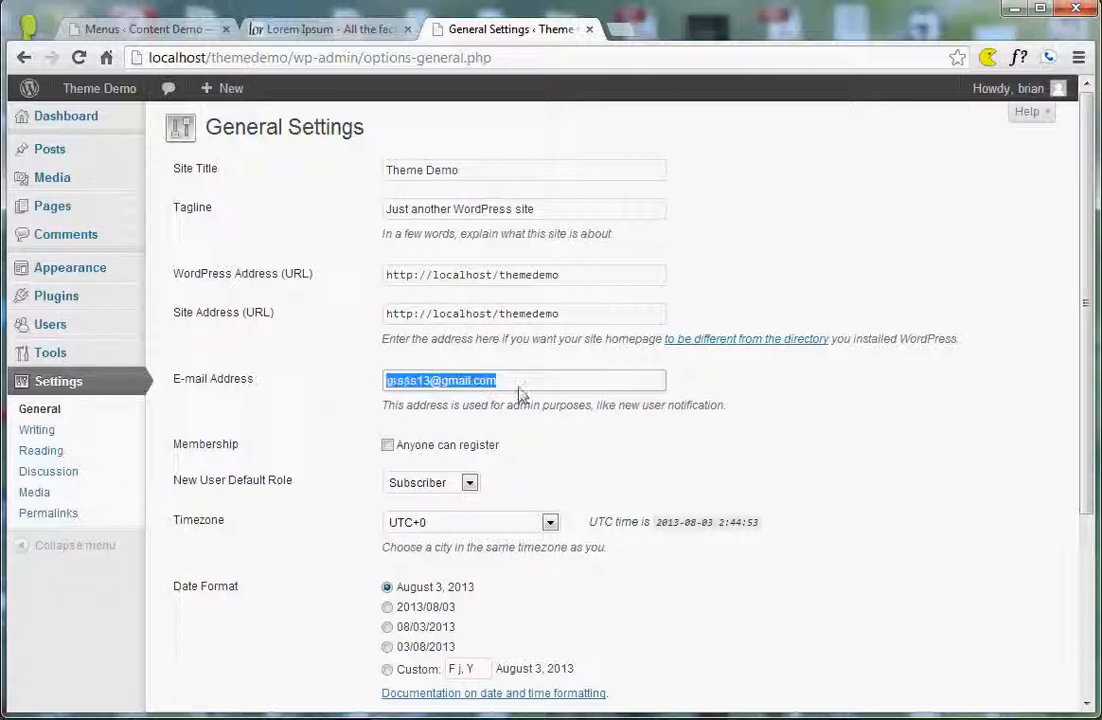
pyautogui.click(728, 387)
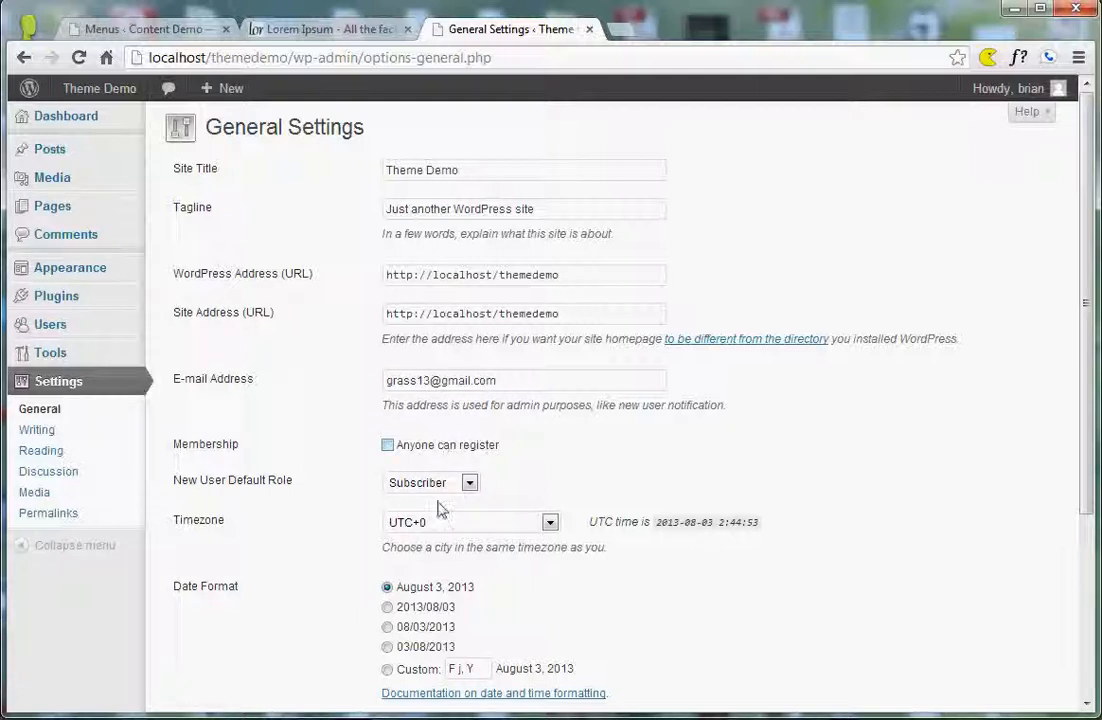
# - Set the site's timezone to New York
pyautogui.click(551, 524)
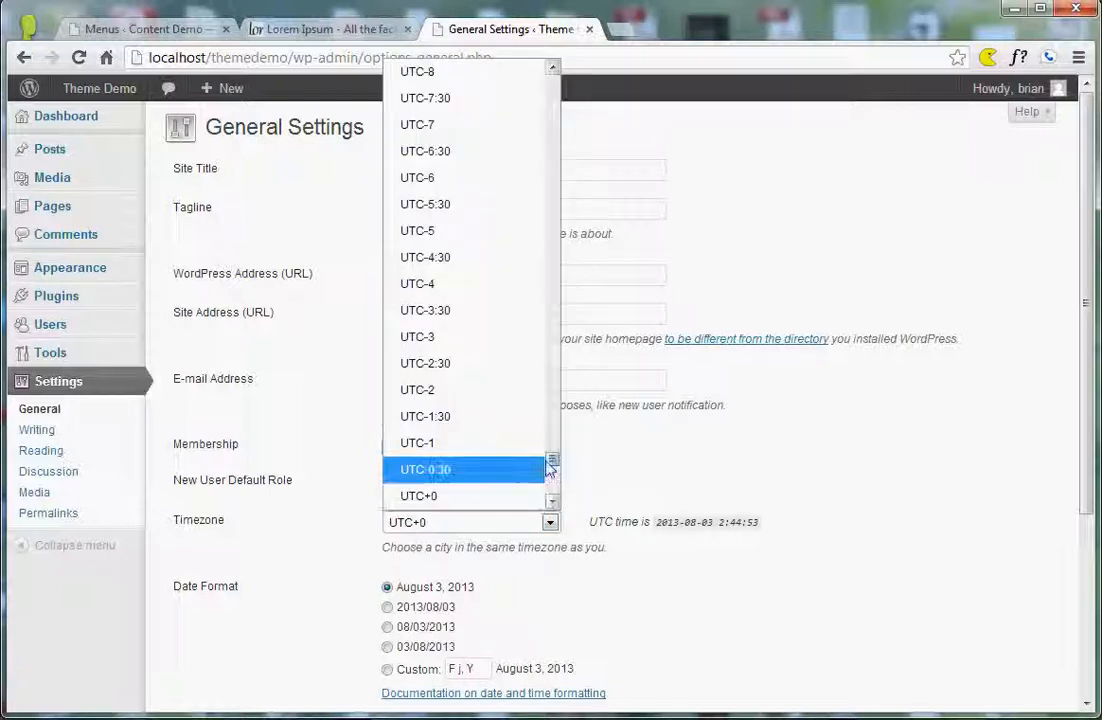
pyautogui.moveTo(552, 459); pyautogui.dragTo(555, 452)
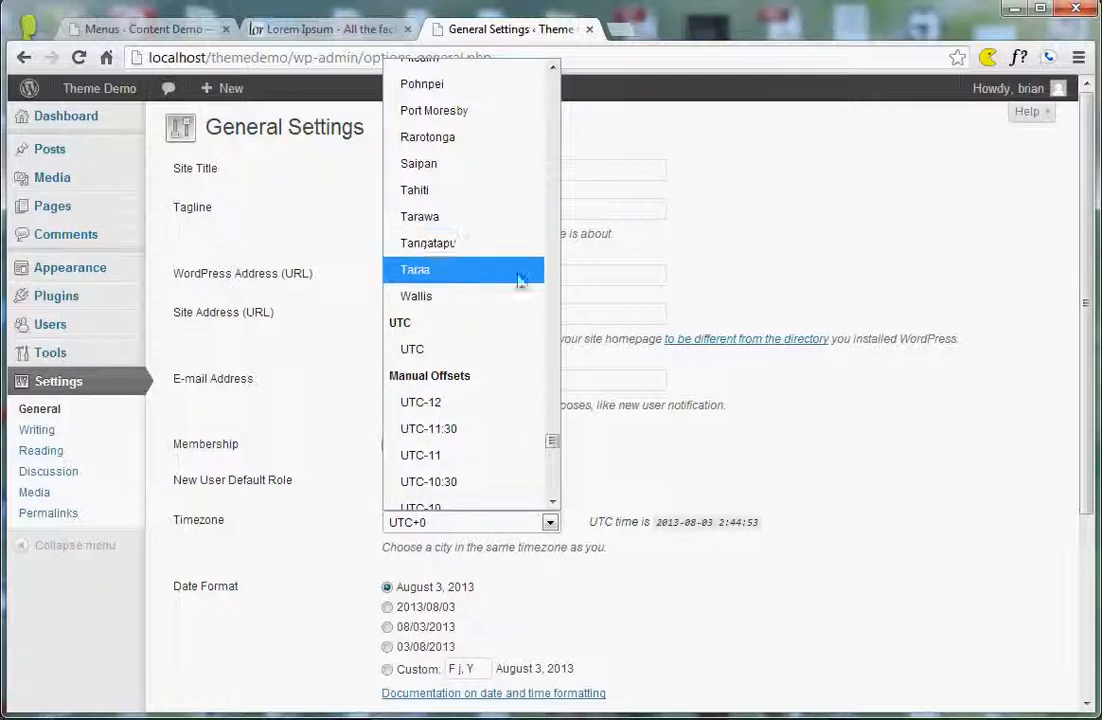
pyautogui.moveTo(553, 443); pyautogui.dragTo(567, 213)
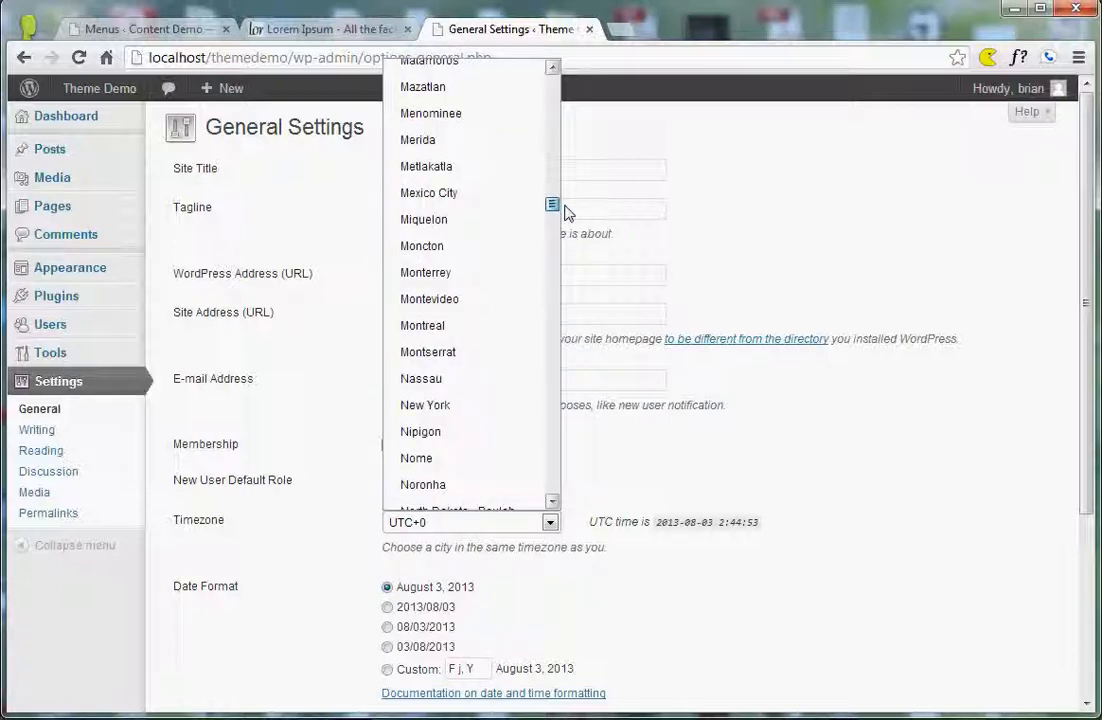
pyautogui.click(450, 405)
# - Check the available week start days and save the General Settings
pyautogui.scroll(-3, 428, 512)
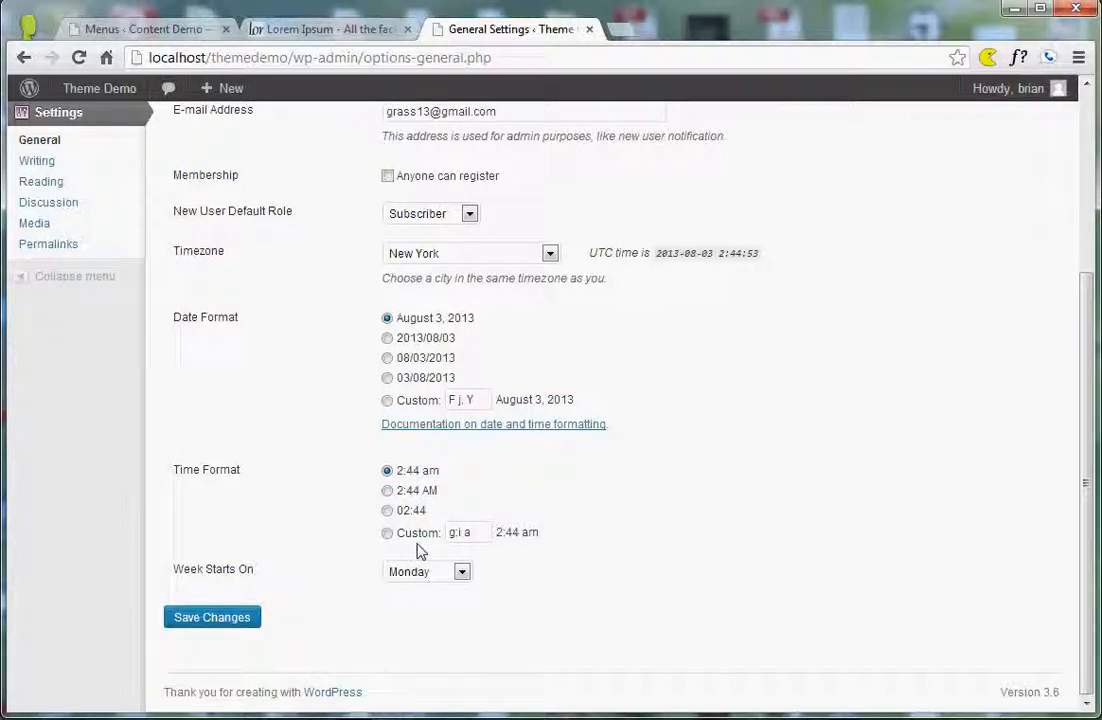
pyautogui.click(461, 571)
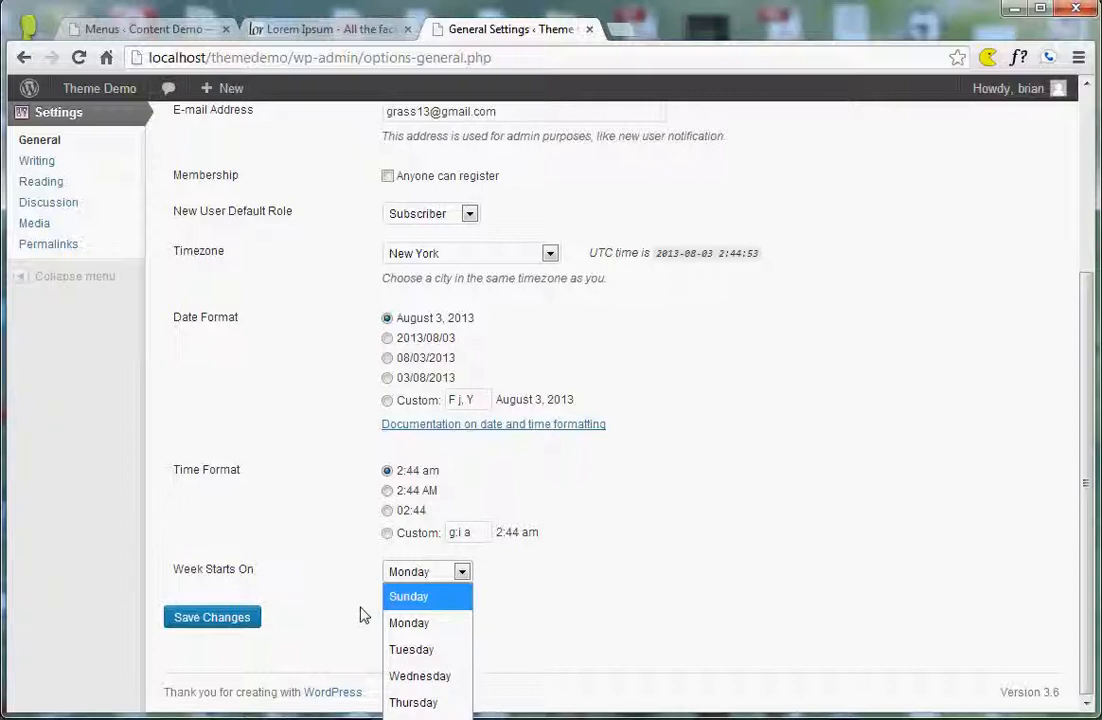
pyautogui.click(245, 589)
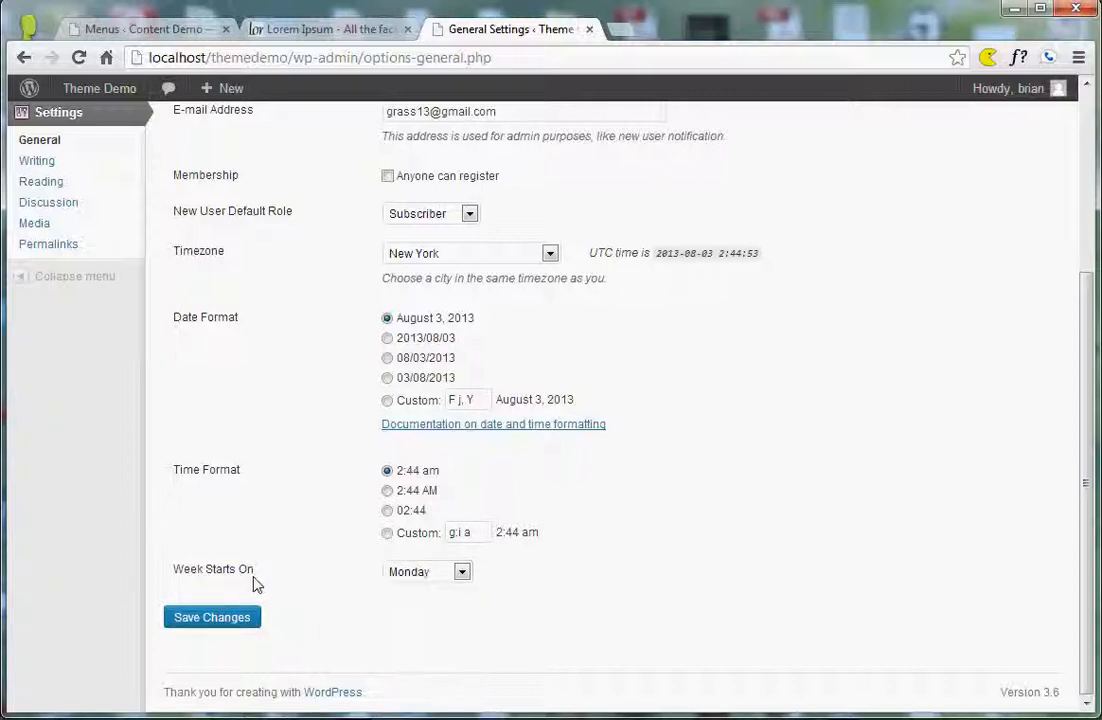
pyautogui.click(187, 619)
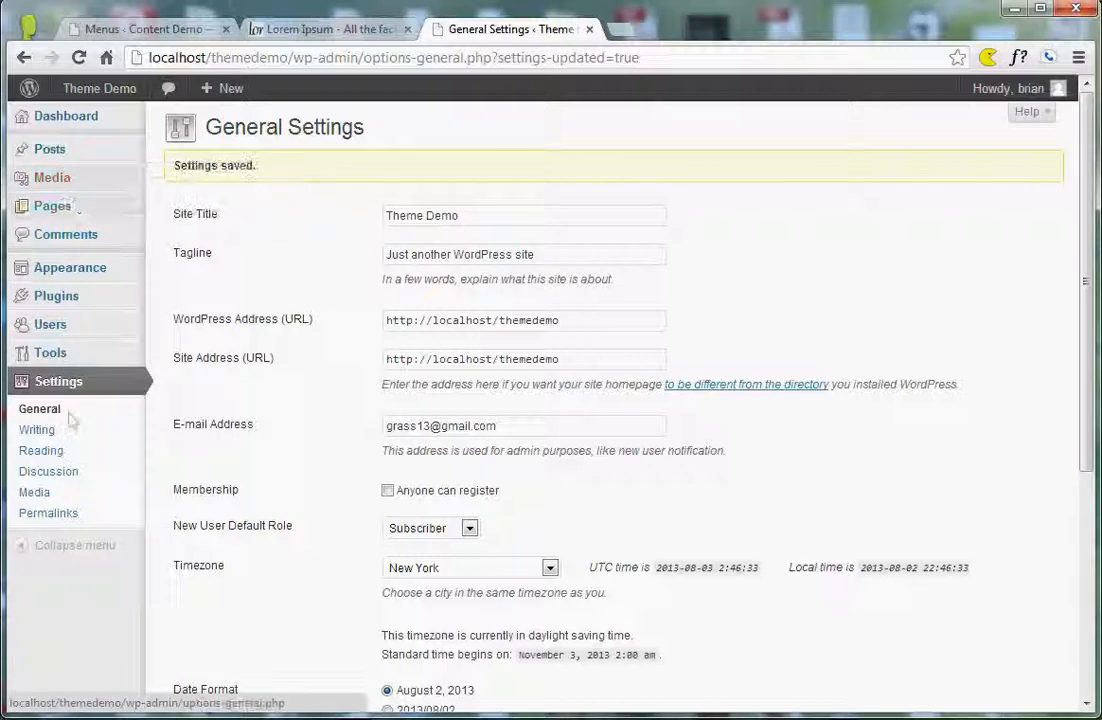
# - Open the Writing Settings and review the post via e-mail section and the default post category choices
pyautogui.click(52, 432)
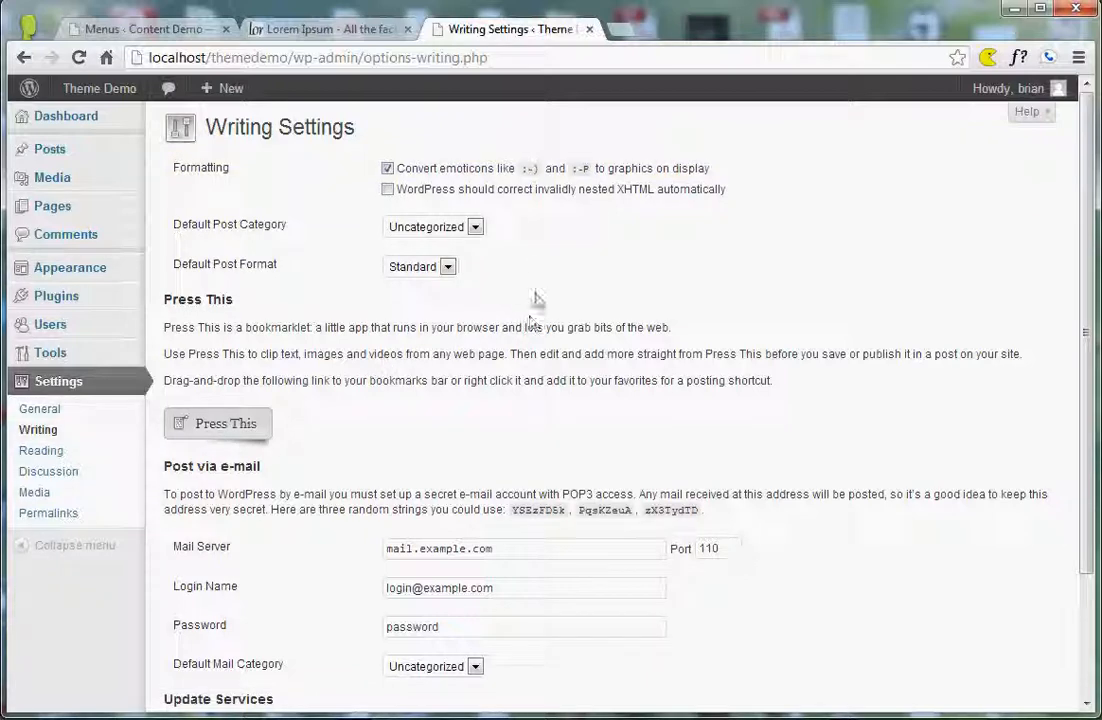
pyautogui.scroll(-3, 487, 457)
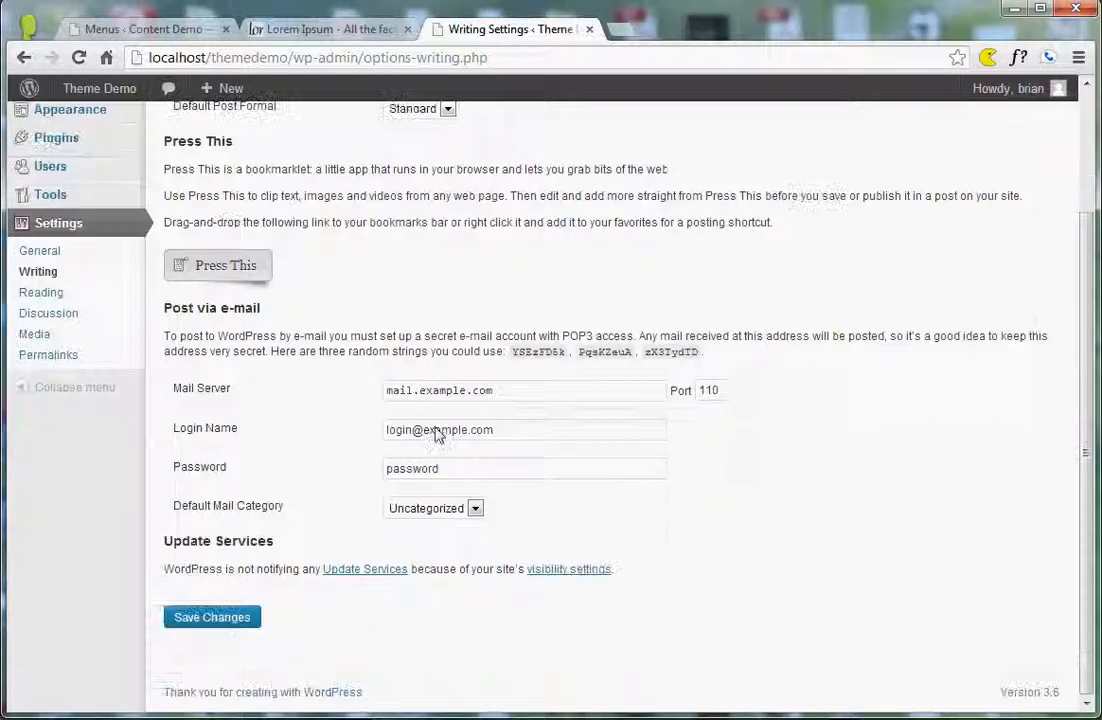
pyautogui.scroll(3, 426, 428)
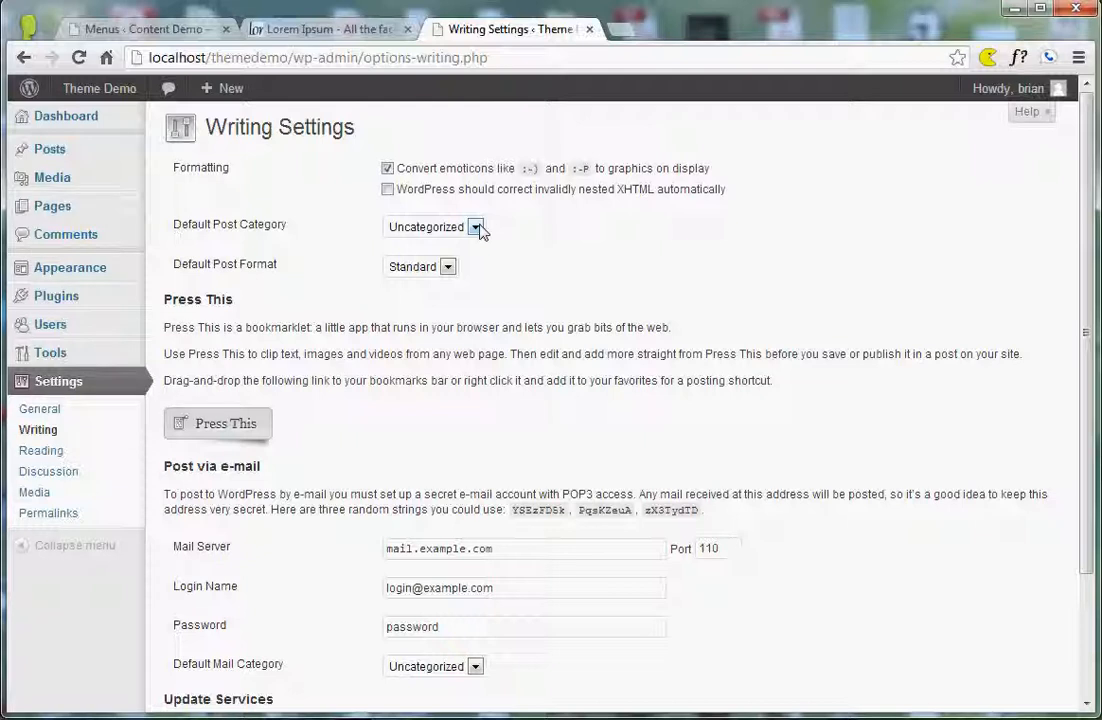
pyautogui.click(478, 228)
pyautogui.click(477, 229)
# - Open the Reading Settings and switch the front page display to a static page
pyautogui.click(52, 451)
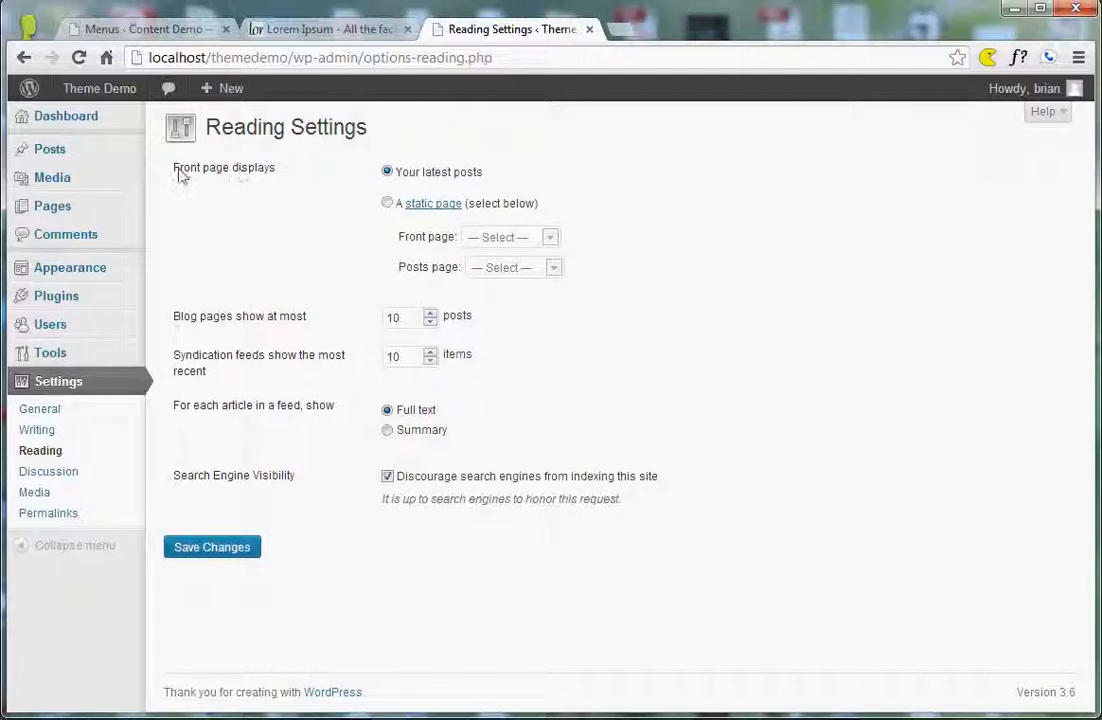
pyautogui.moveTo(180, 175); pyautogui.dragTo(276, 172)
pyautogui.click(282, 174)
pyautogui.click(387, 203)
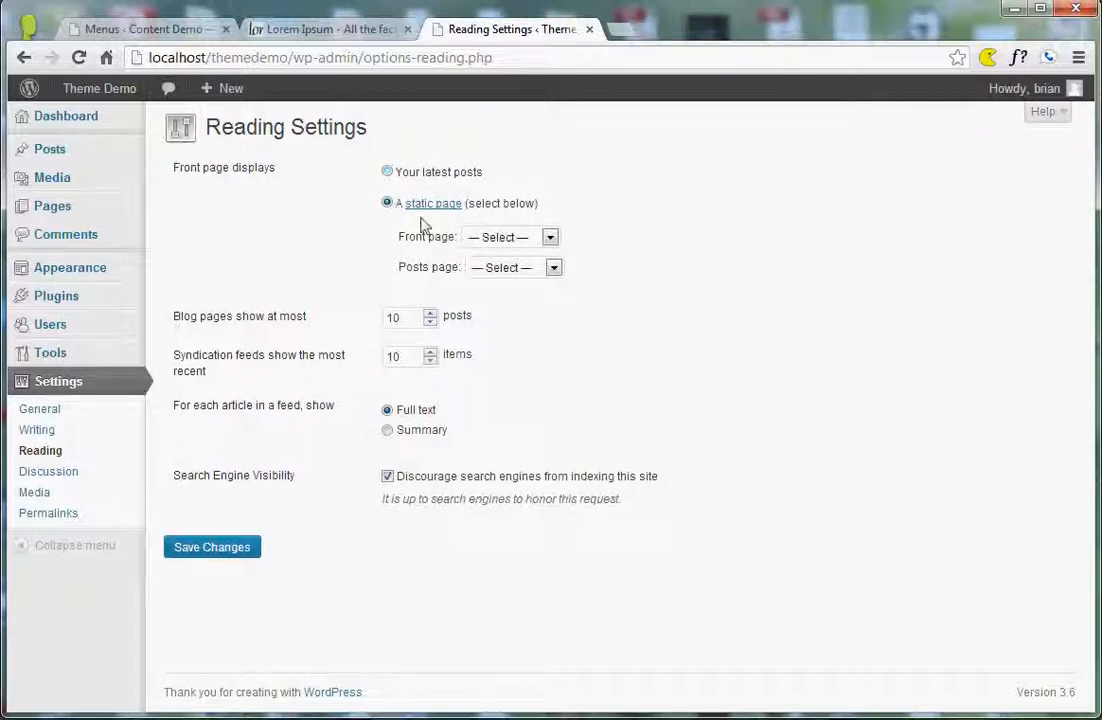
# - Look through the pages offered for the static front page and for the posts page
pyautogui.click(550, 237)
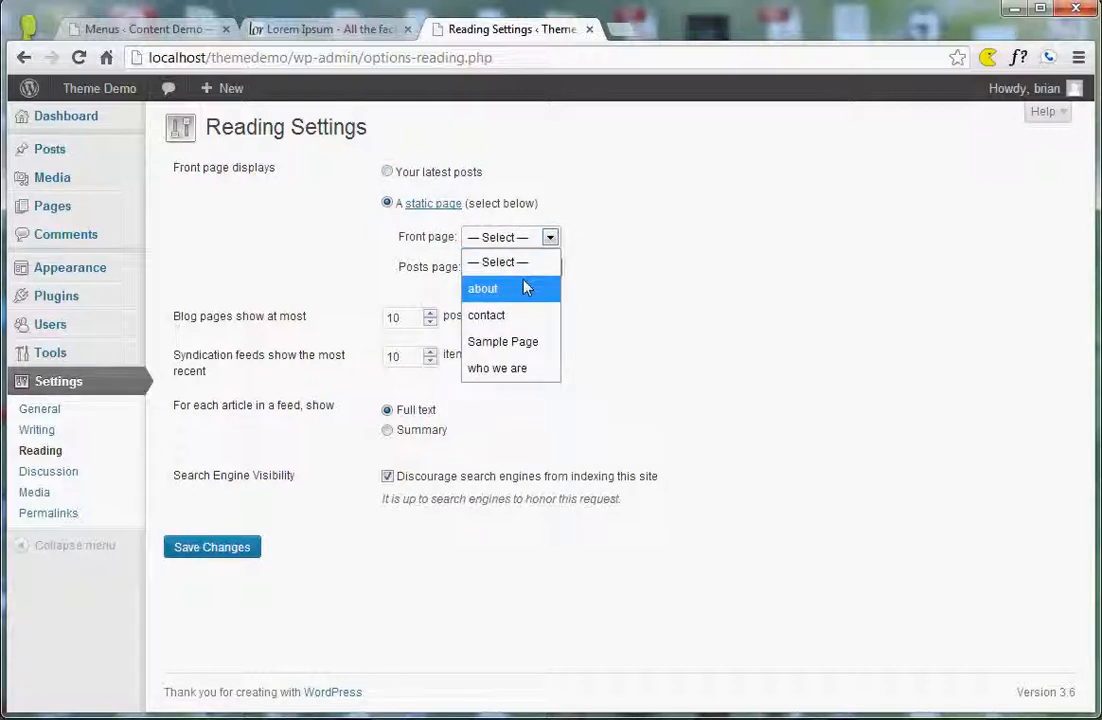
pyautogui.moveTo(62, 210)
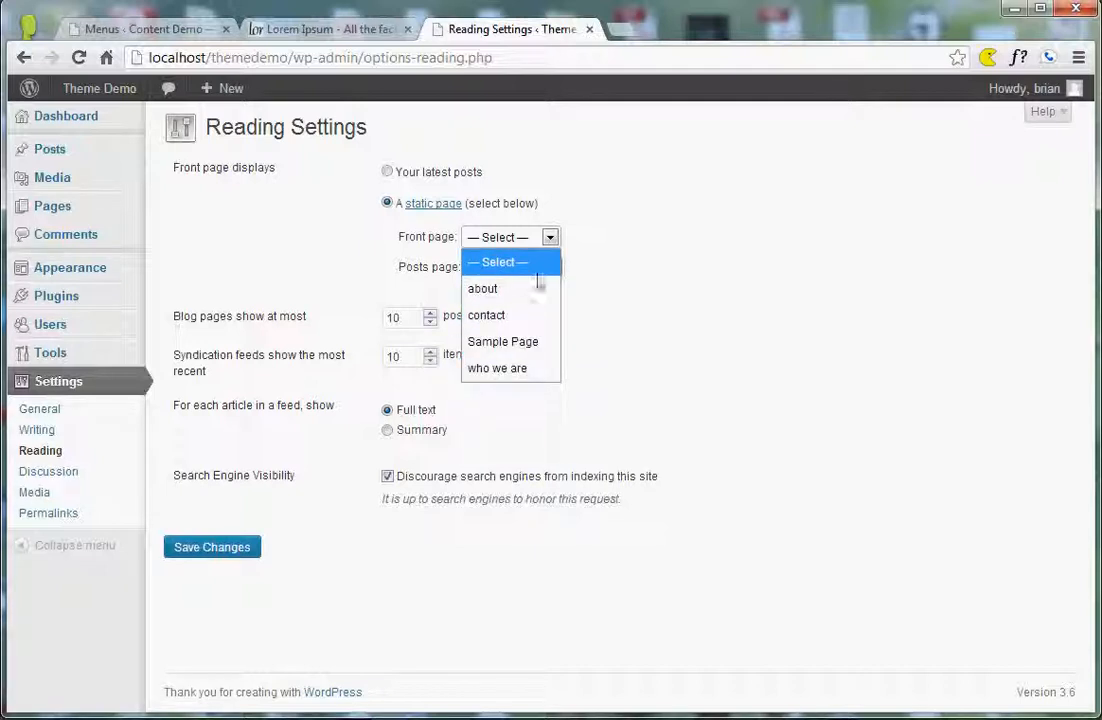
pyautogui.click(189, 186)
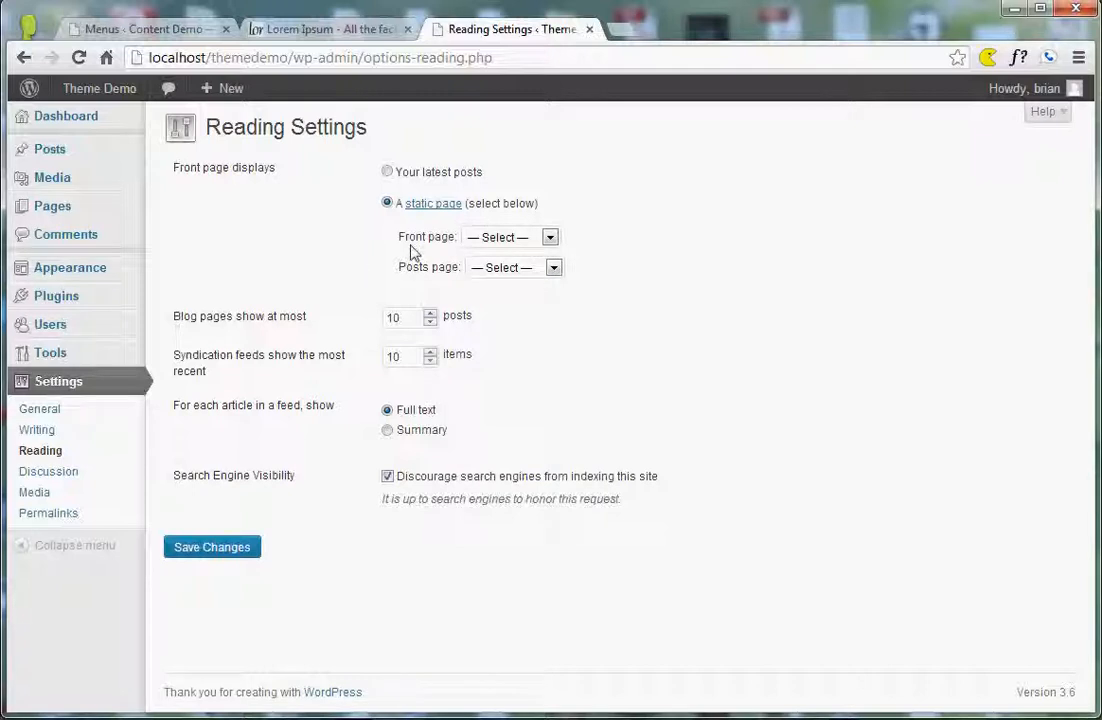
pyautogui.click(512, 270)
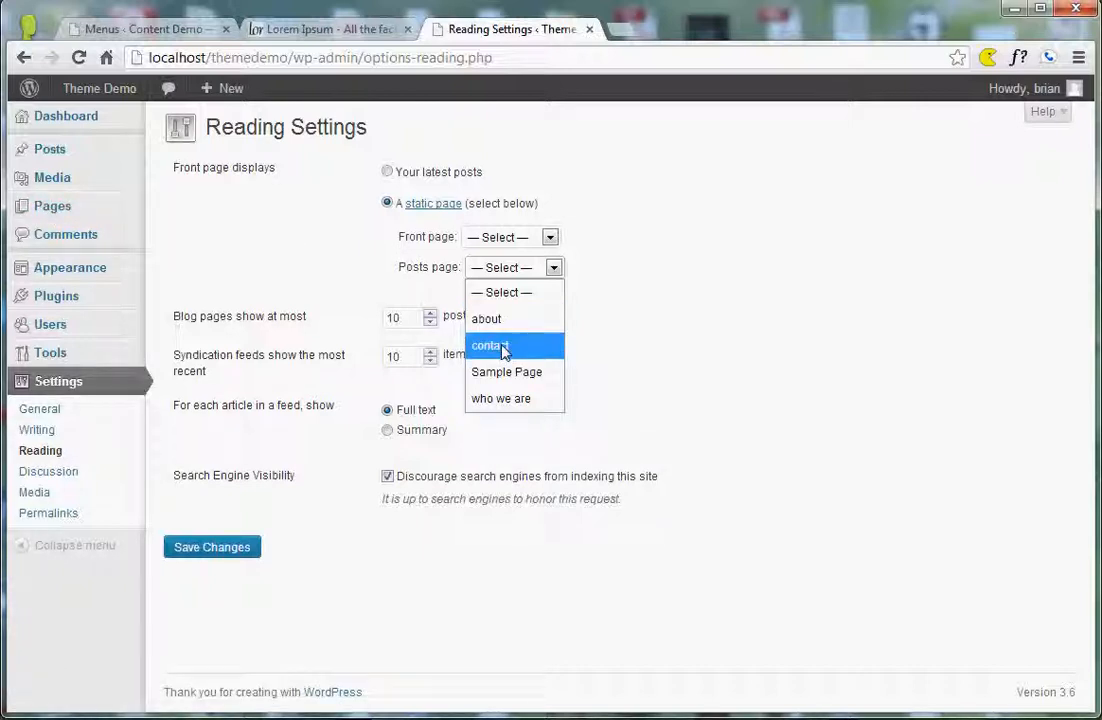
pyautogui.click(725, 285)
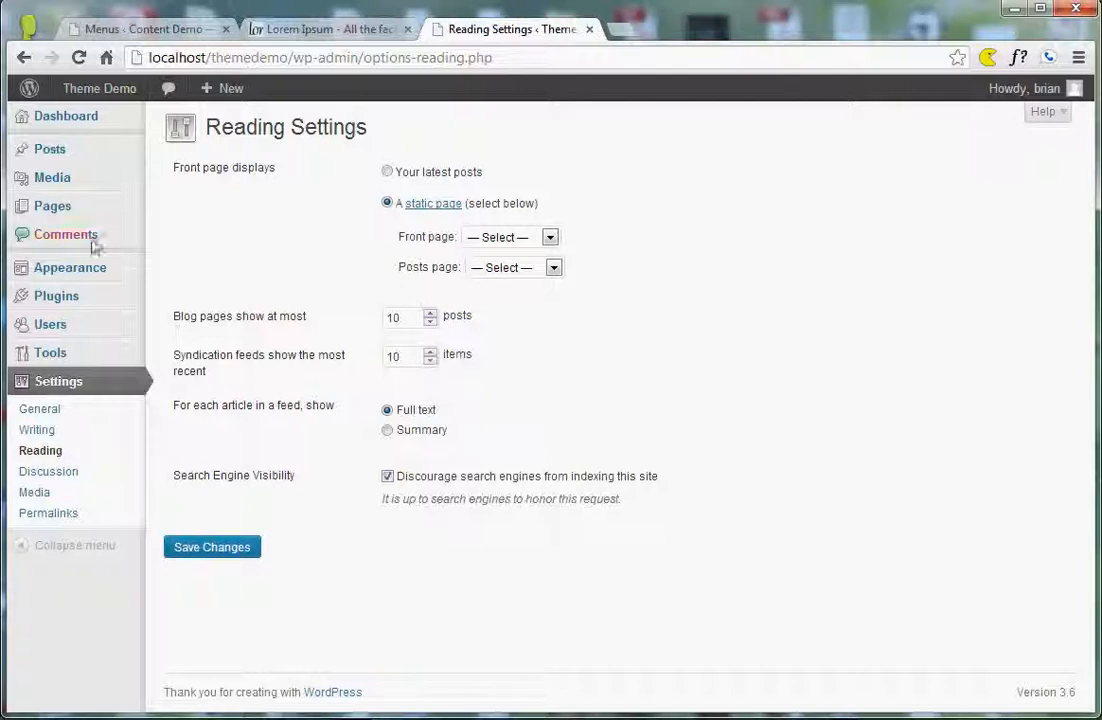
pyautogui.moveTo(70, 215)
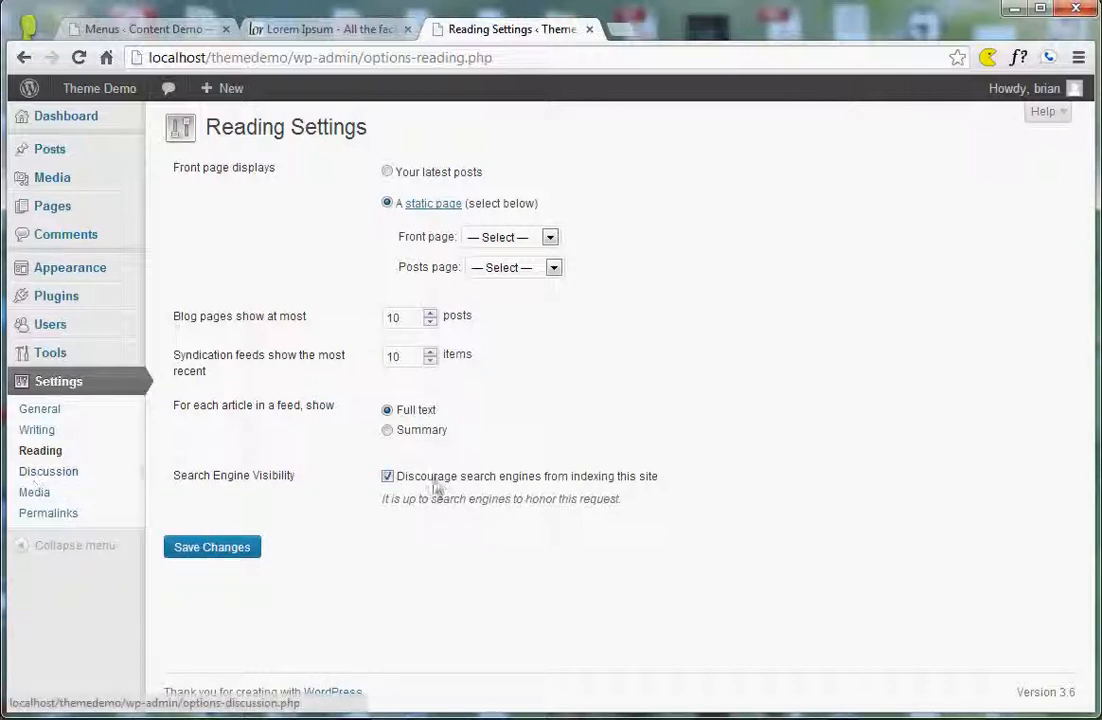
# - Open the Discussion Settings and turn off blog notifications, link notifications and comments on new articles
pyautogui.click(53, 481)
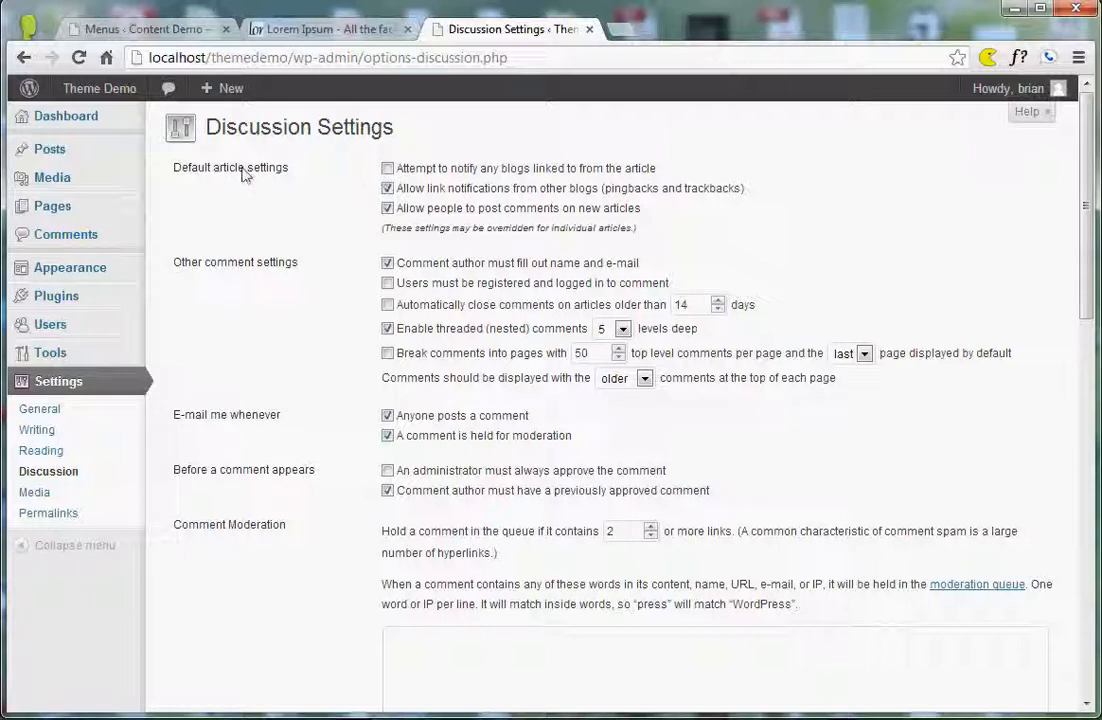
pyautogui.click(388, 169)
pyautogui.click(388, 209)
# - Require administrator approval for every comment and hold comments for moderation if they contain 0 or more links
pyautogui.click(388, 471)
pyautogui.click(651, 536)
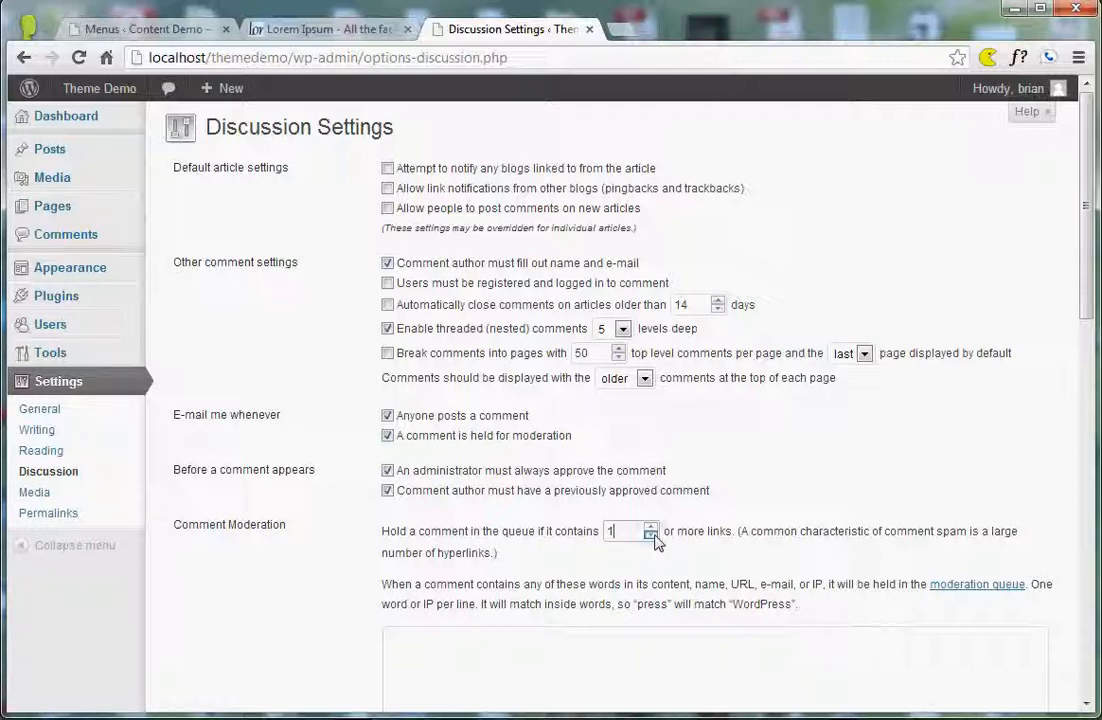
pyautogui.click(651, 536)
pyautogui.scroll(-2, 504, 571)
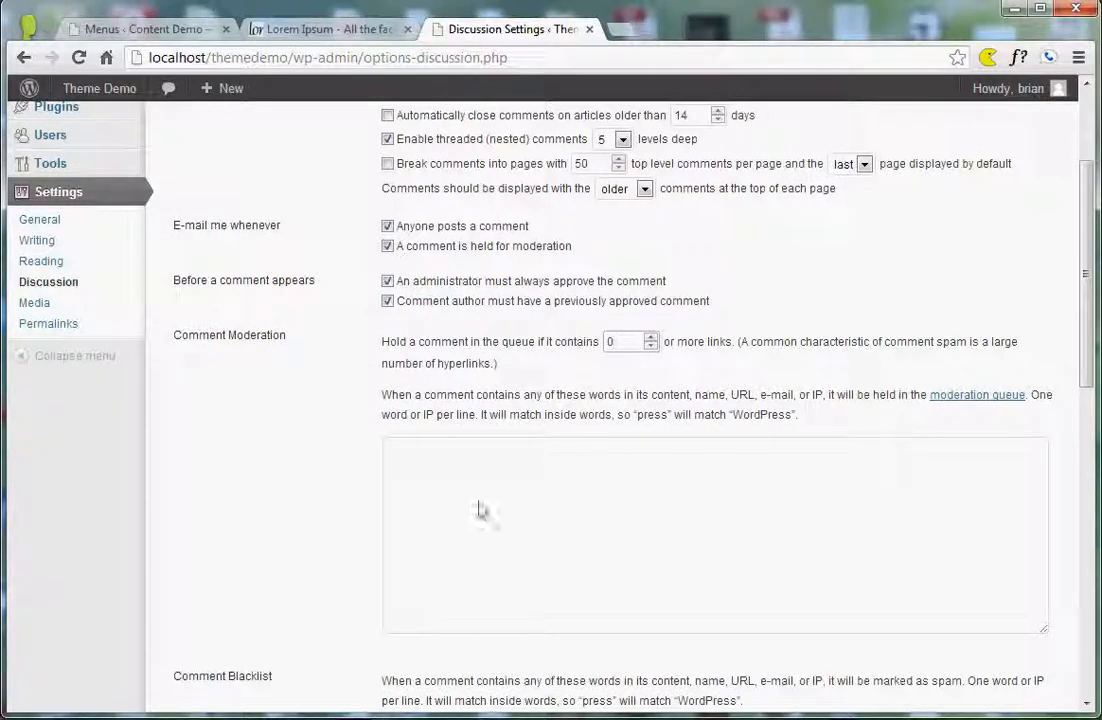
pyautogui.scroll(-1, 408, 506)
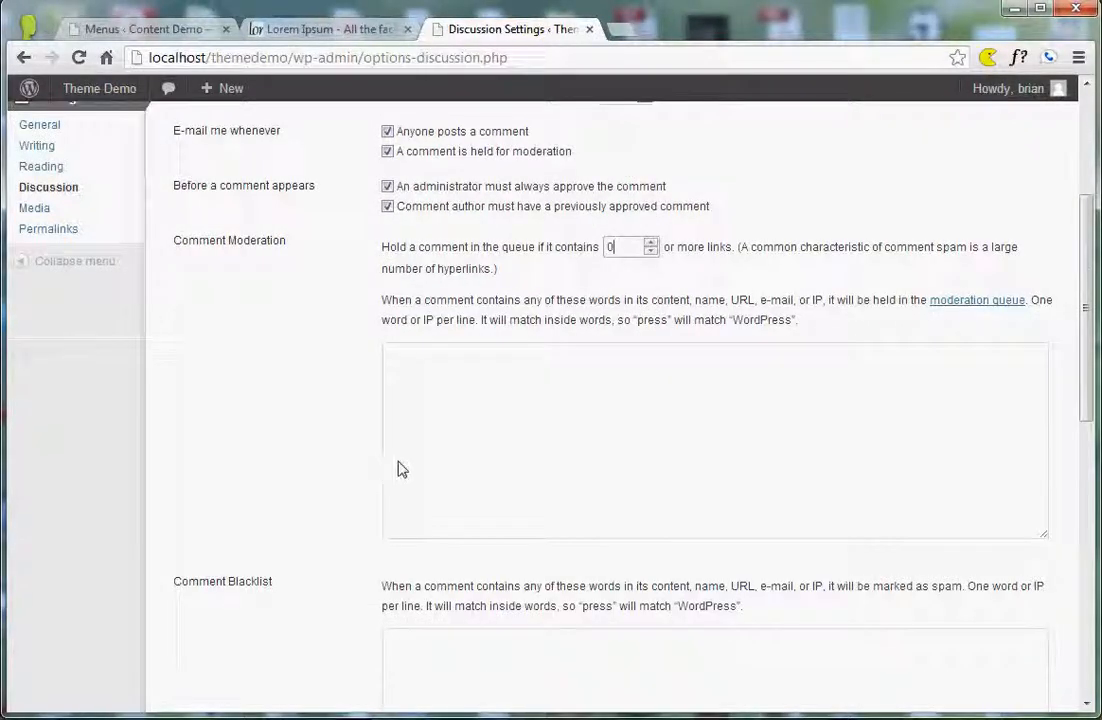
pyautogui.scroll(-2, 400, 469)
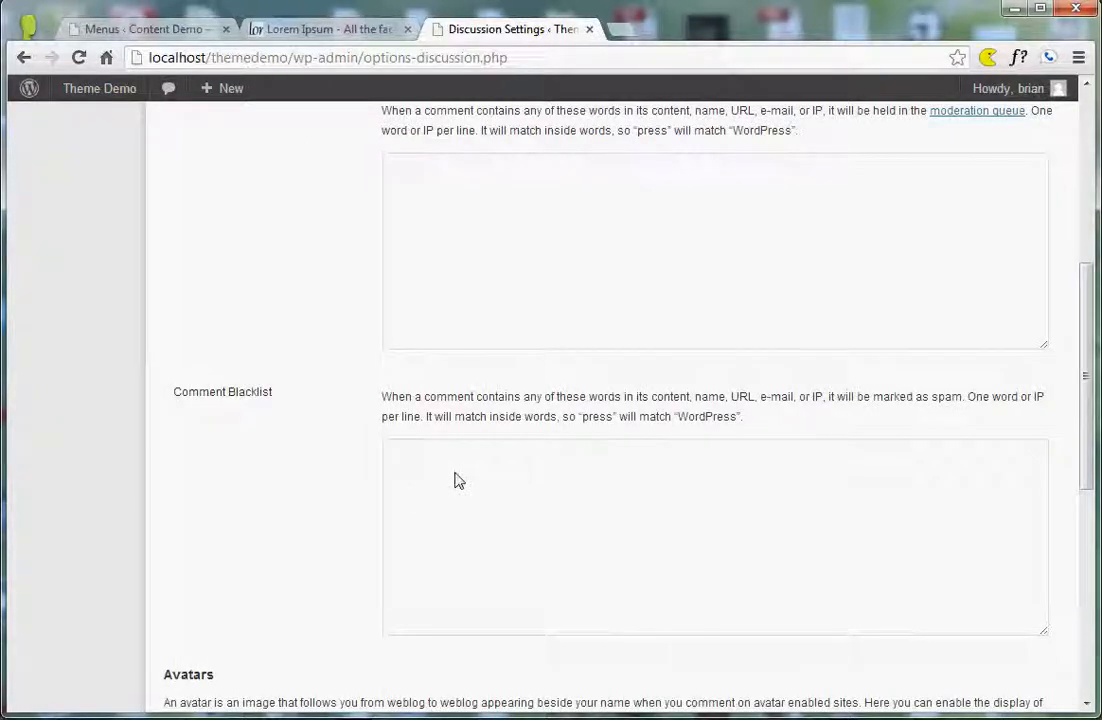
# - Review the comment moderation and blacklist word fields and the avatar display, maximum rating and default avatar options
pyautogui.scroll(2, 520, 345)
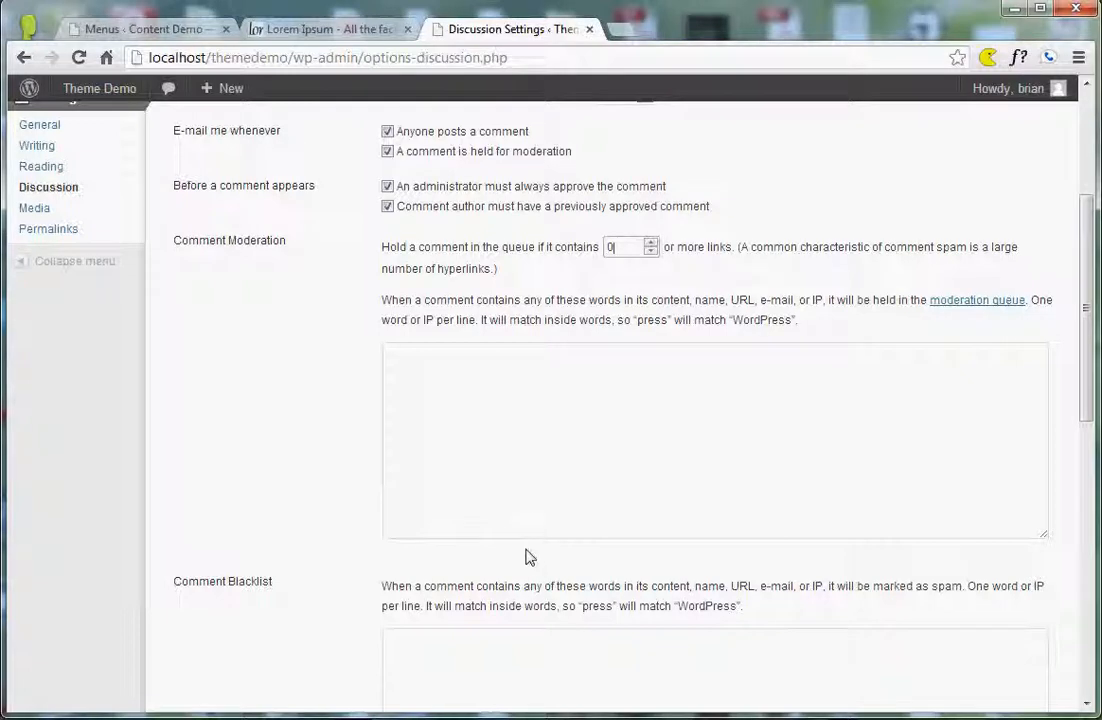
pyautogui.scroll(-1, 536, 595)
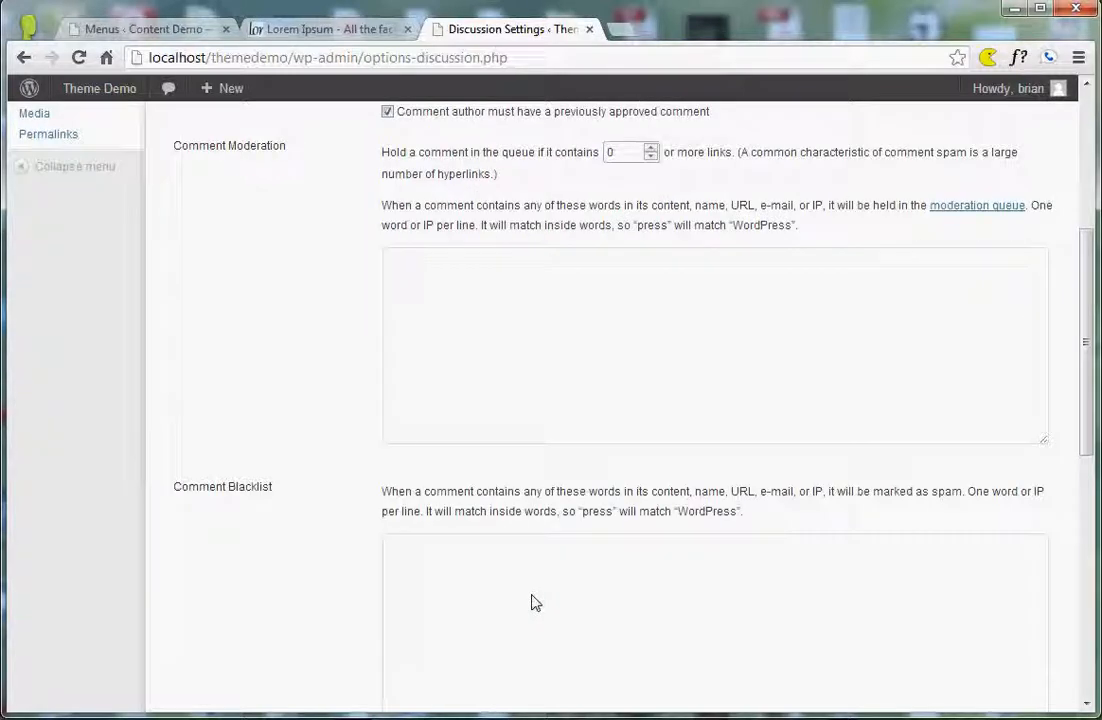
pyautogui.click(492, 591)
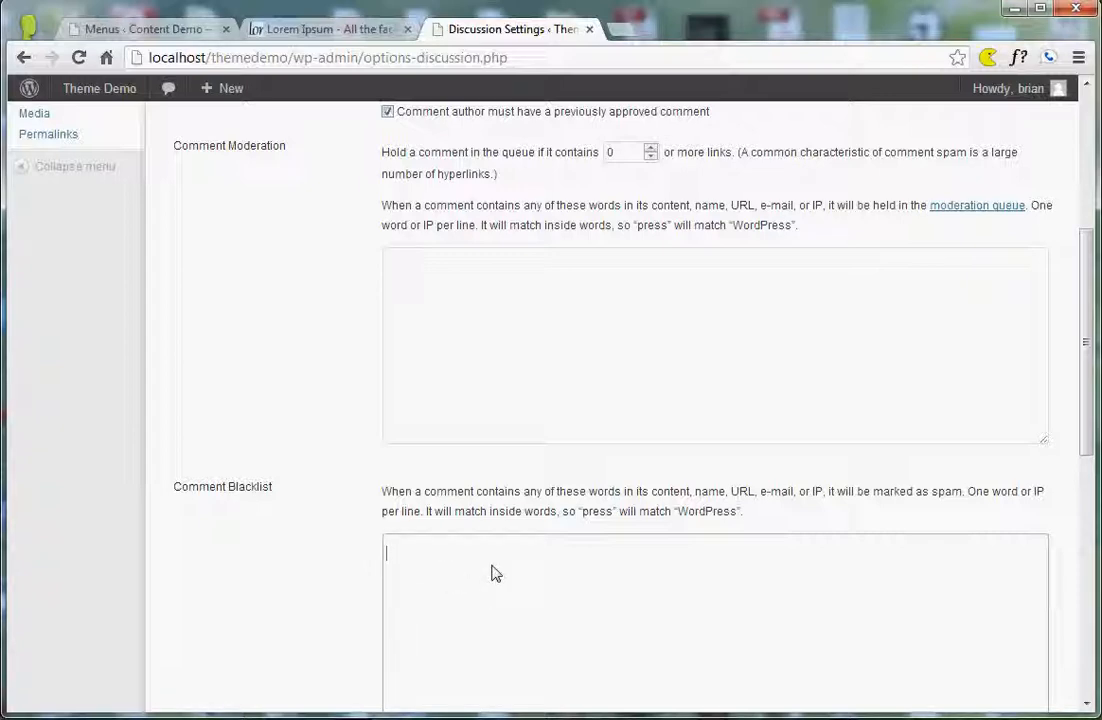
pyautogui.scroll(-3, 455, 597)
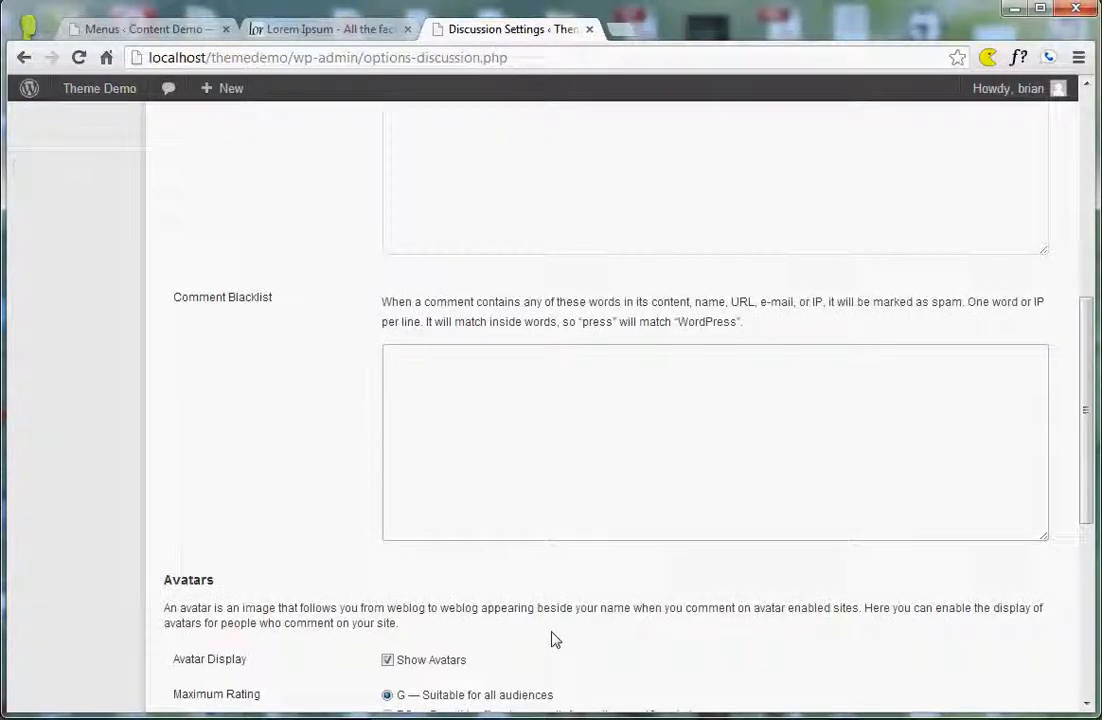
pyautogui.scroll(-3, 310, 475)
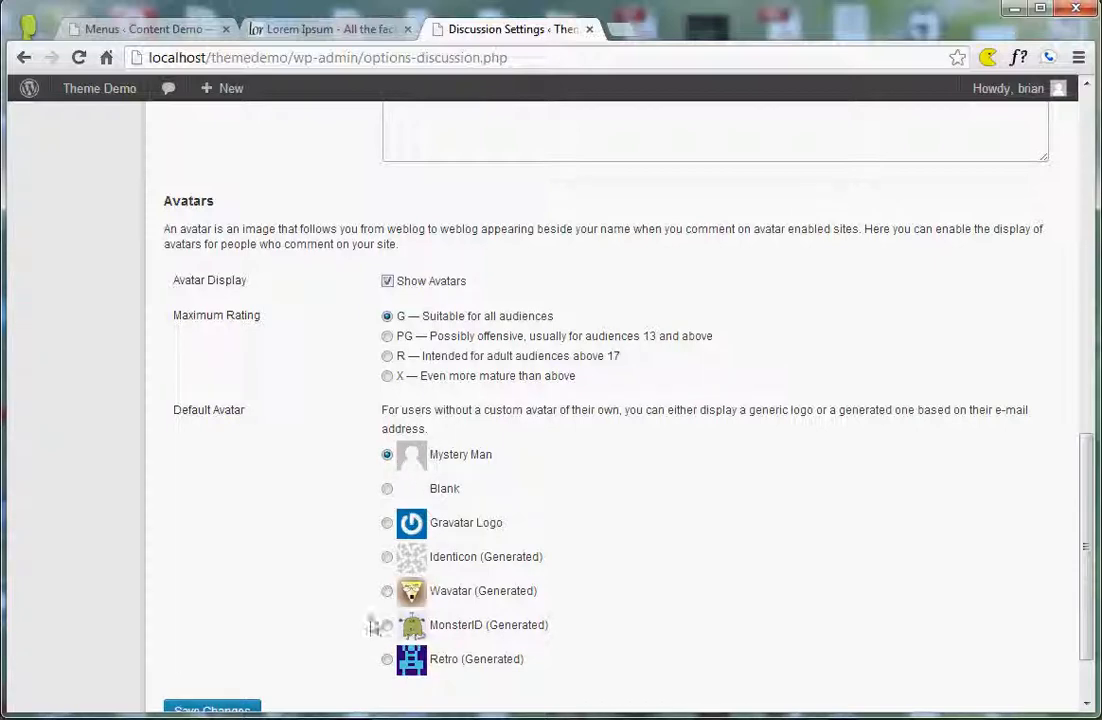
pyautogui.scroll(2, 345, 598)
pyautogui.scroll(-2, 335, 592)
# - Open the Media Settings and review the image sizes and the upload folder option
pyautogui.scroll(2, 338, 588)
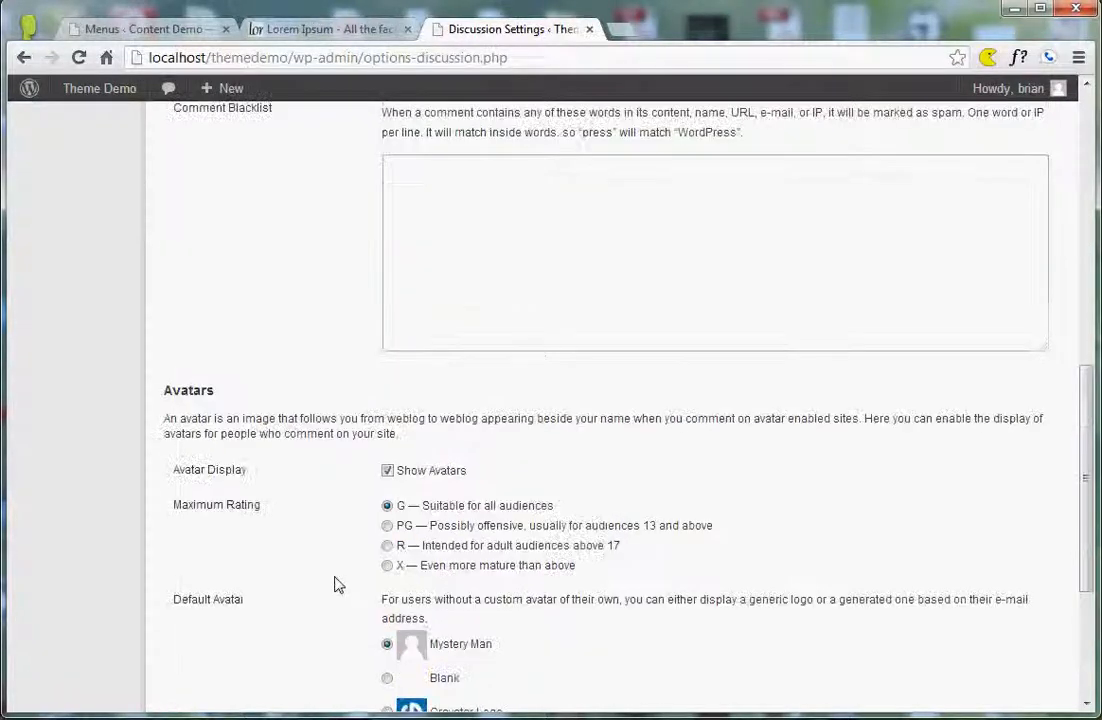
pyautogui.scroll(4, 265, 503)
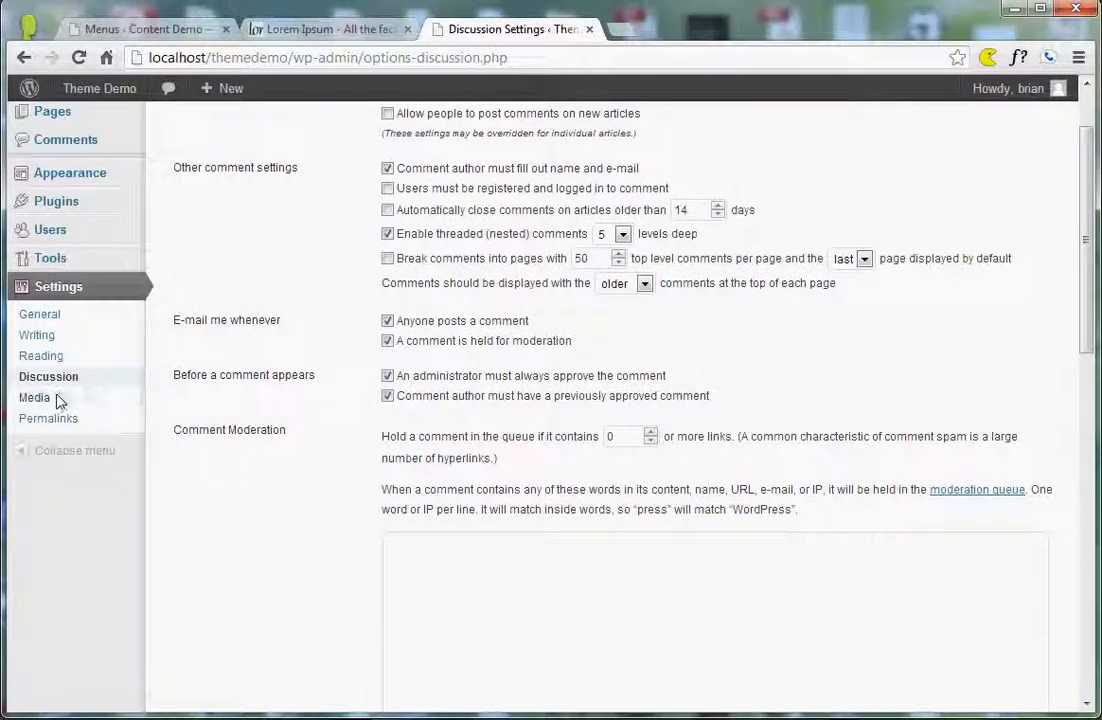
pyautogui.click(55, 399)
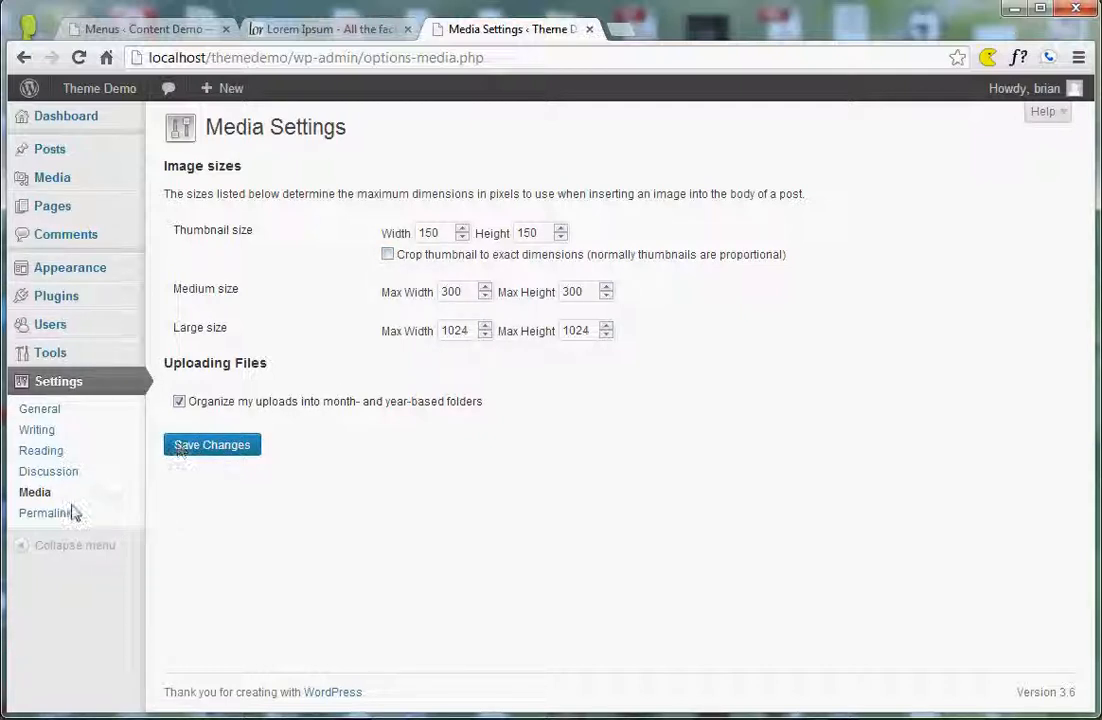
# - Open the Permalink Settings and choose the Post name URL structure
pyautogui.click(40, 514)
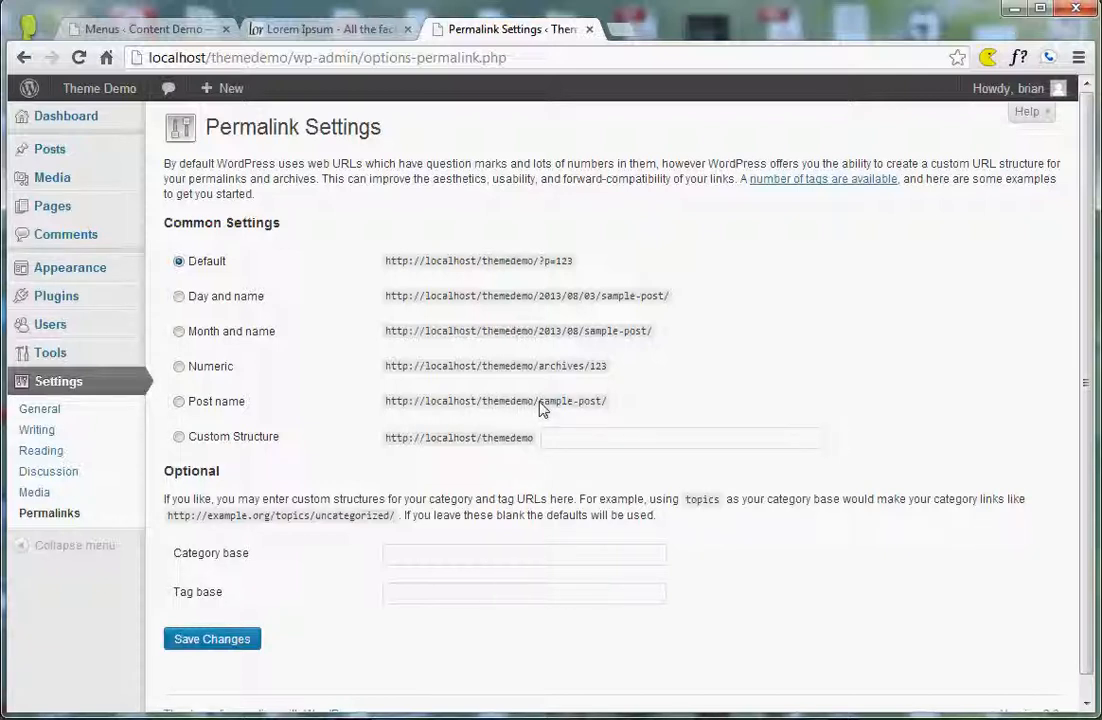
pyautogui.moveTo(539, 404); pyautogui.dragTo(605, 410)
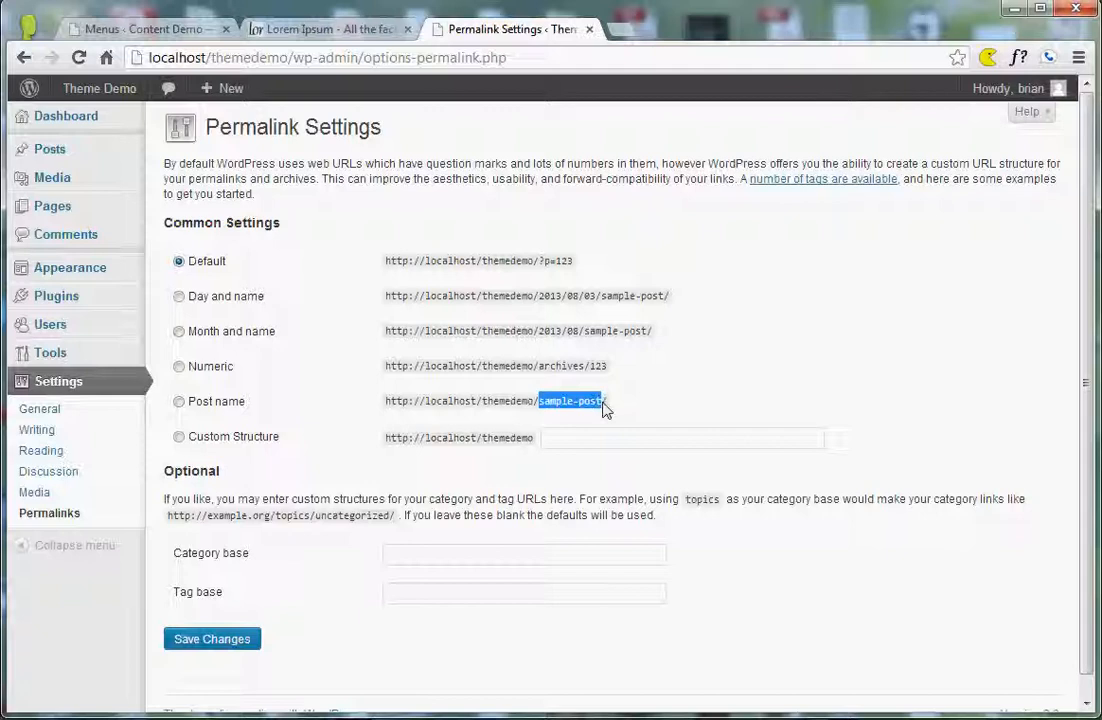
pyautogui.click(541, 413)
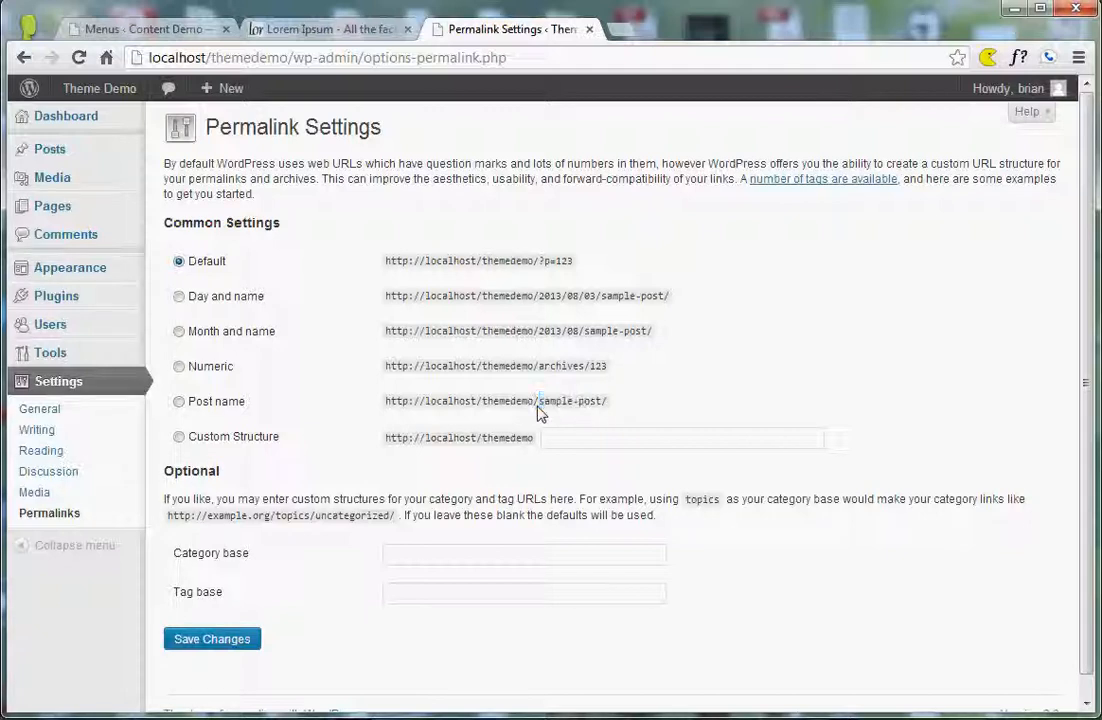
pyautogui.click(179, 402)
pyautogui.scroll(-1, 160, 585)
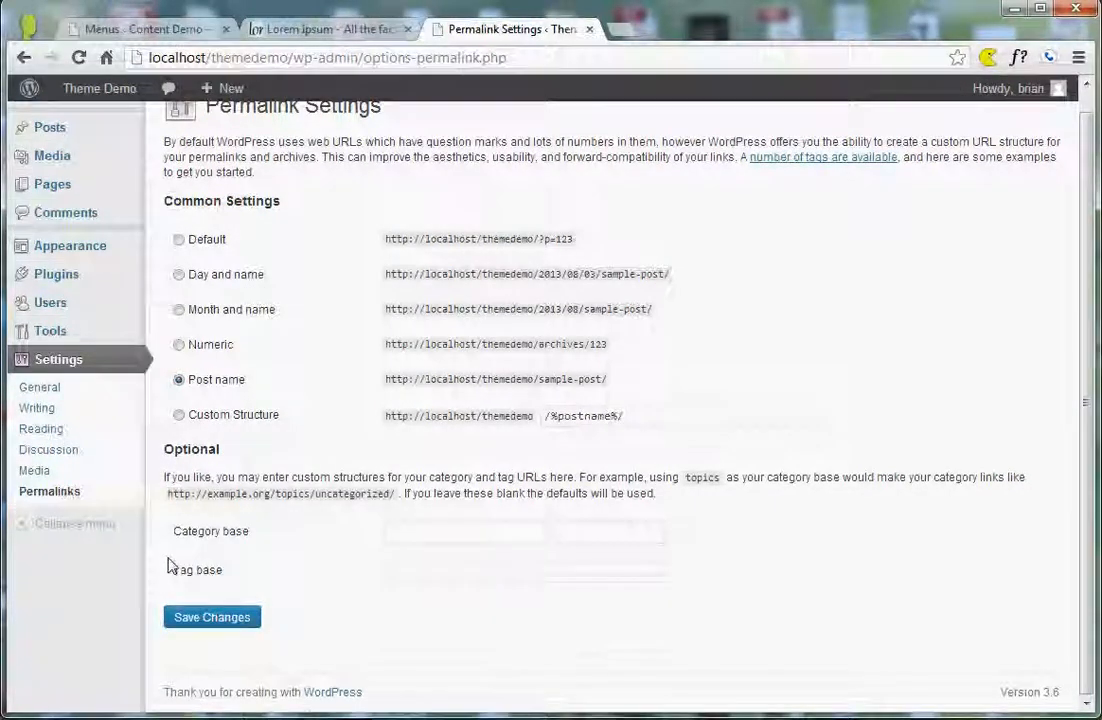
pyautogui.scroll(1, 172, 566)
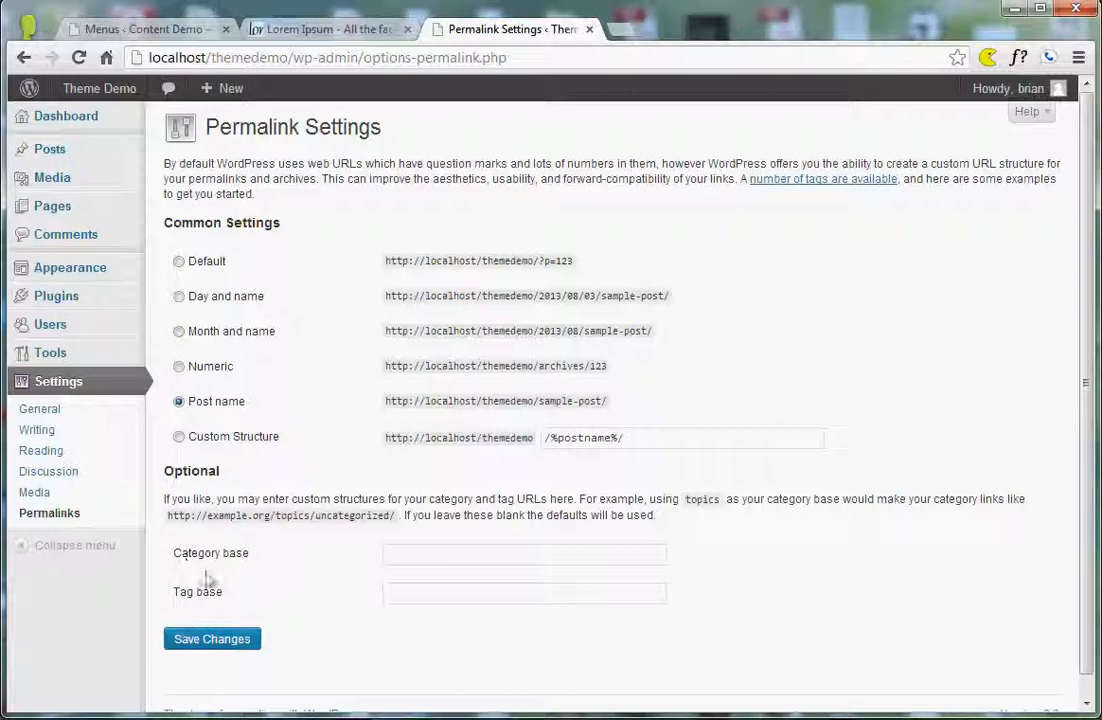